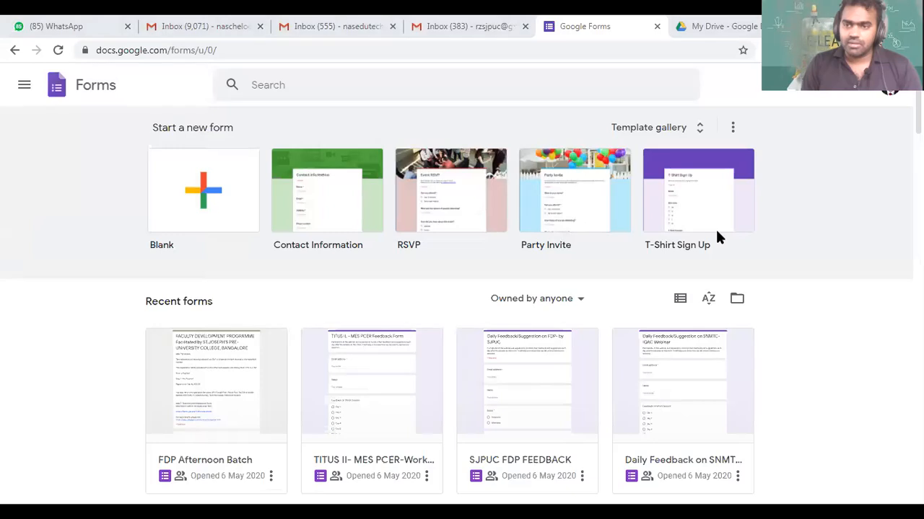
Step: Open Google Forms under the first alternative account in the account list and close the original account's Forms page
click(890, 88)
click(810, 288)
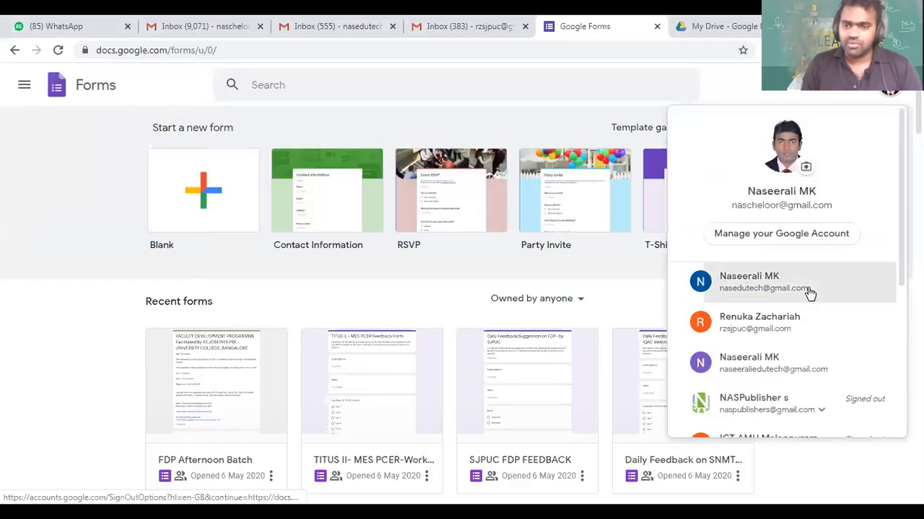
click(560, 33)
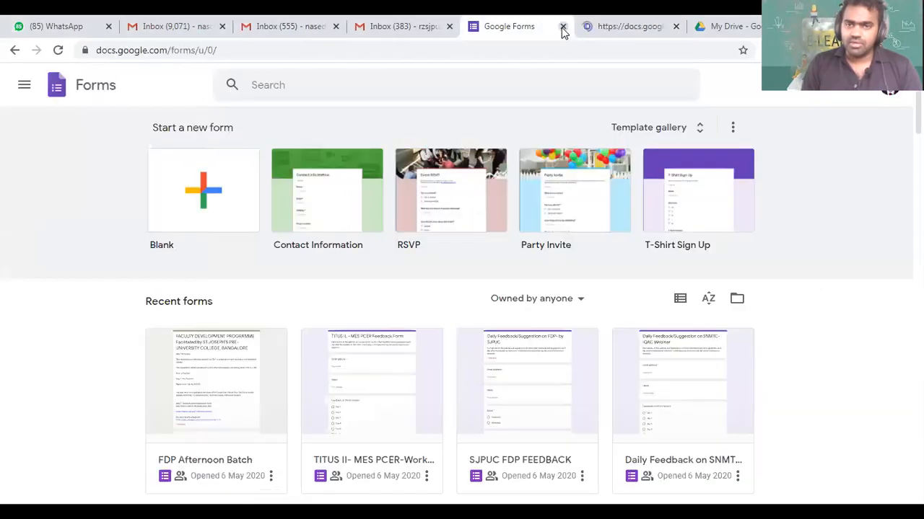
click(562, 27)
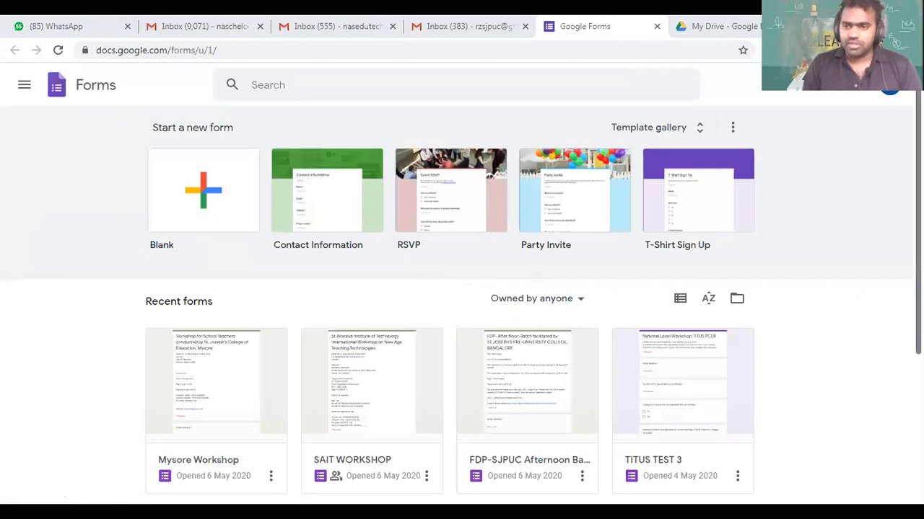
Step: Create a new blank form
scroll(372, 303, down, 3)
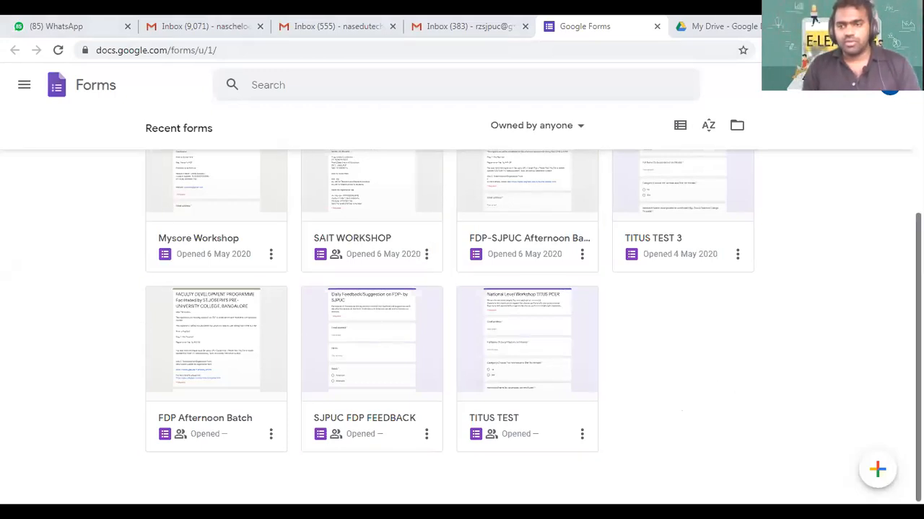
scroll(917, 289, up, 3)
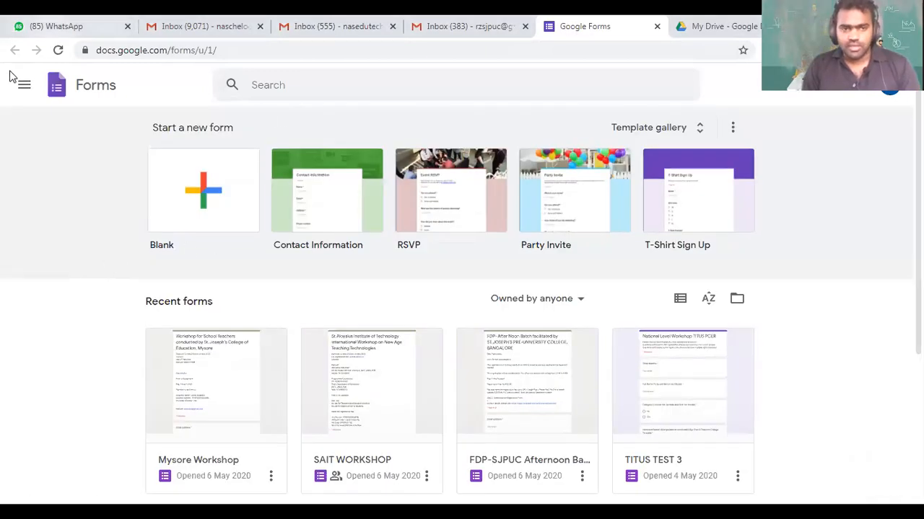
click(221, 191)
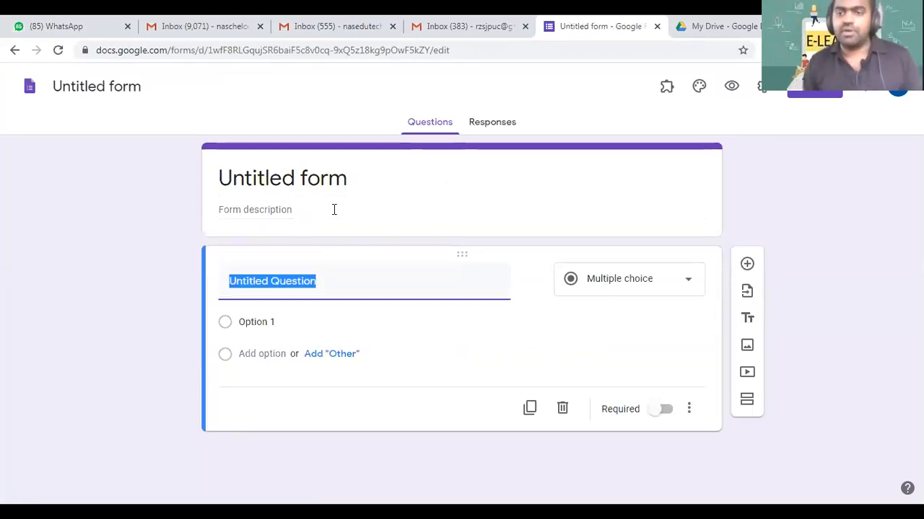
Step: Title the form "SJPUC REGISTRATION FORM DEMO"
click(83, 86)
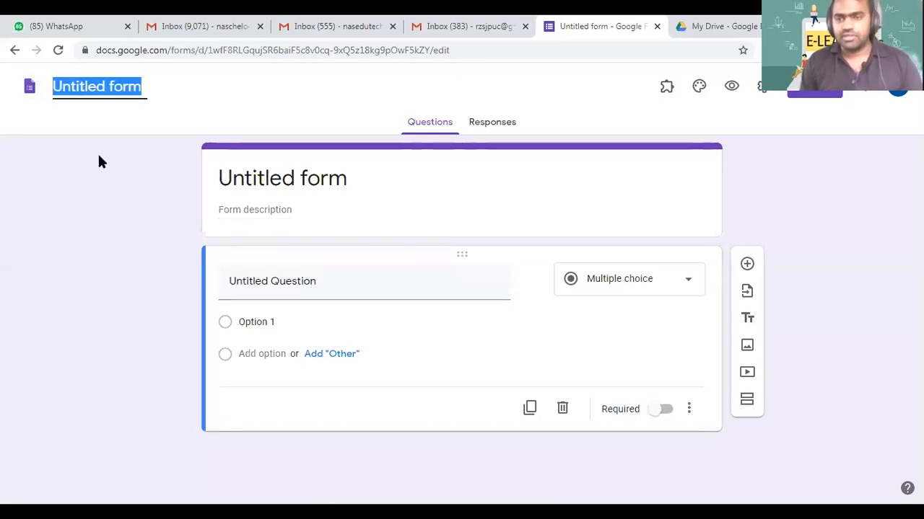
click(268, 173)
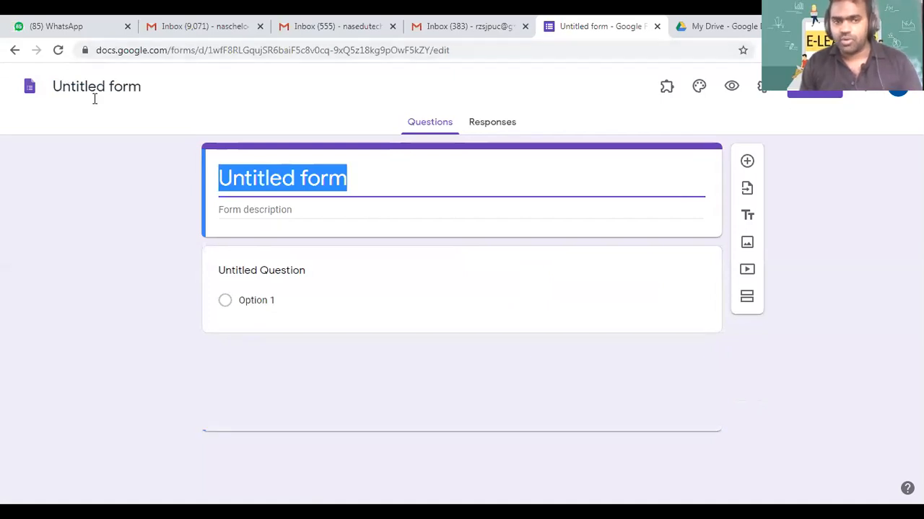
text(SJPUC)
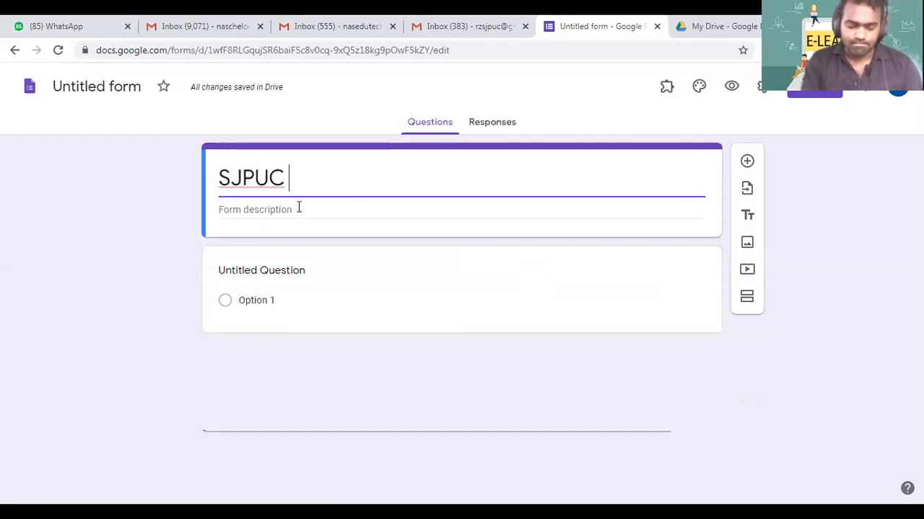
text( REGISTRATI)
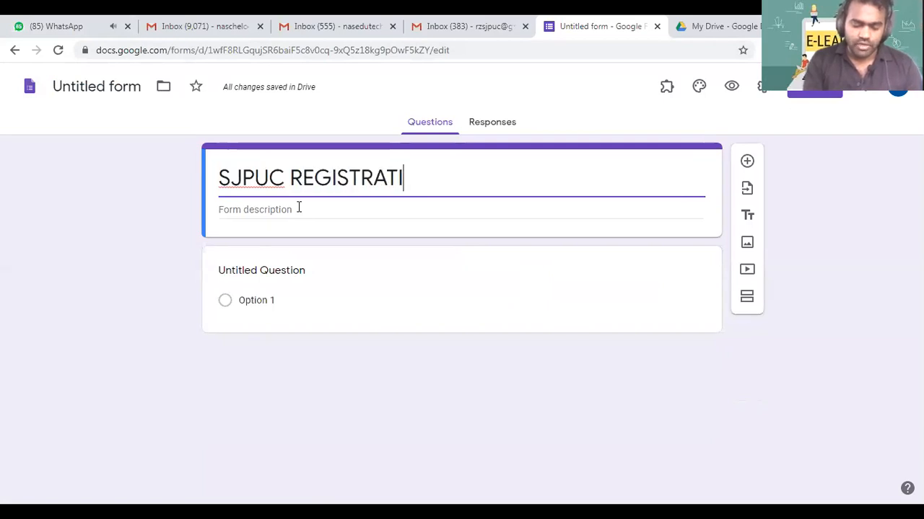
text(ON FFORM)
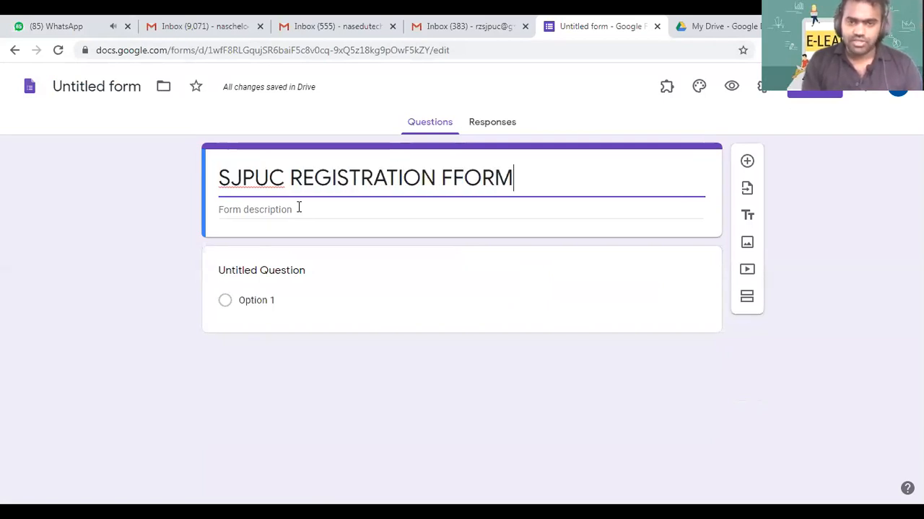
click(443, 178)
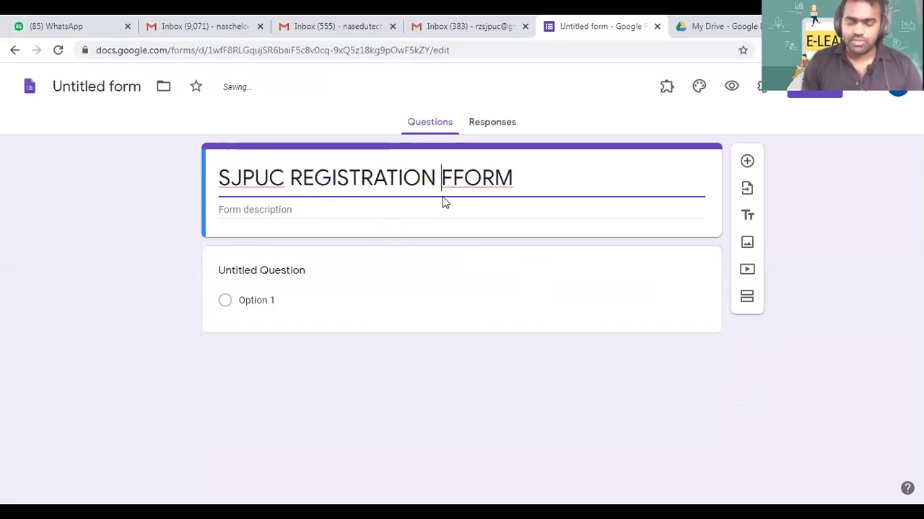
key(Delete)
key(End)
text(DEMO)
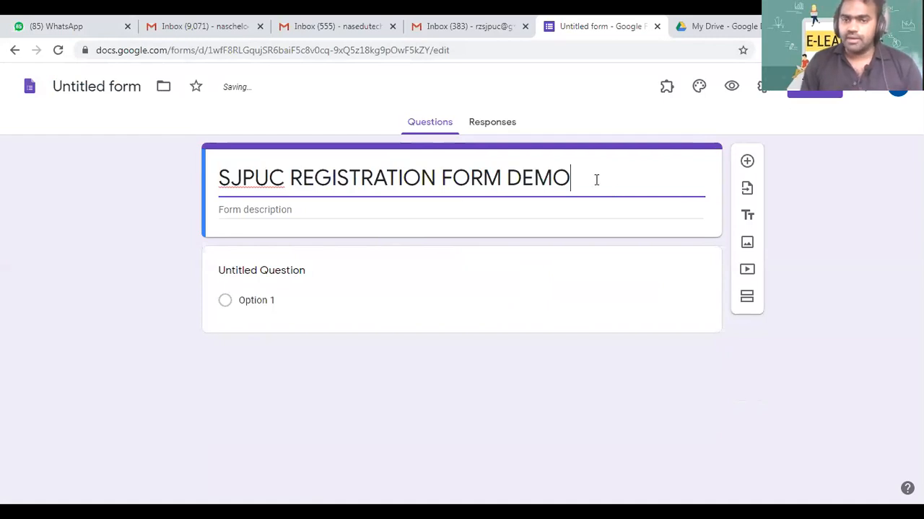
drag(596, 177, 55, 195)
Step: Enter "Any descriptions? pls add it here" as the form description
click(292, 211)
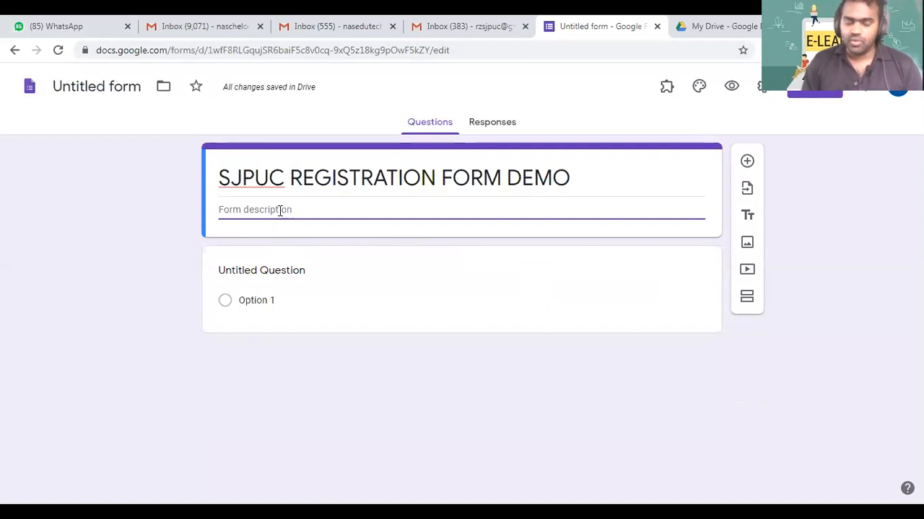
text(Any des)
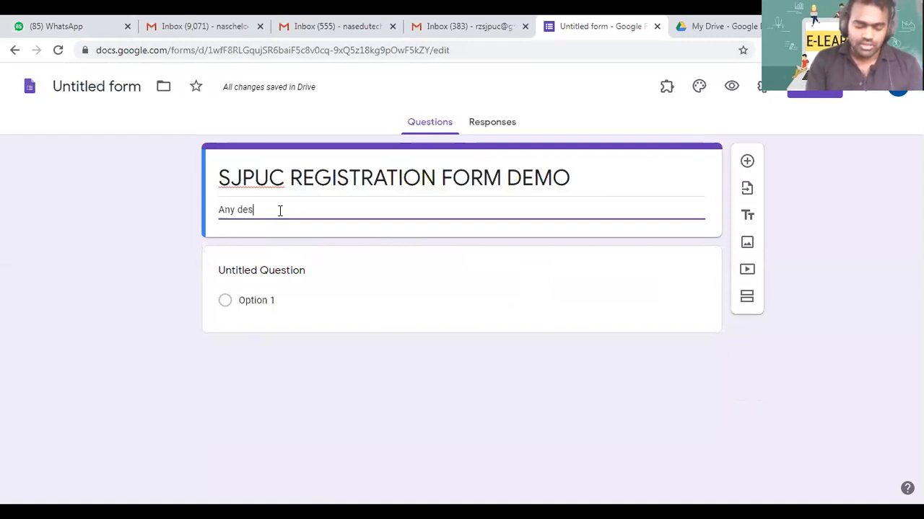
text(criptions? pls)
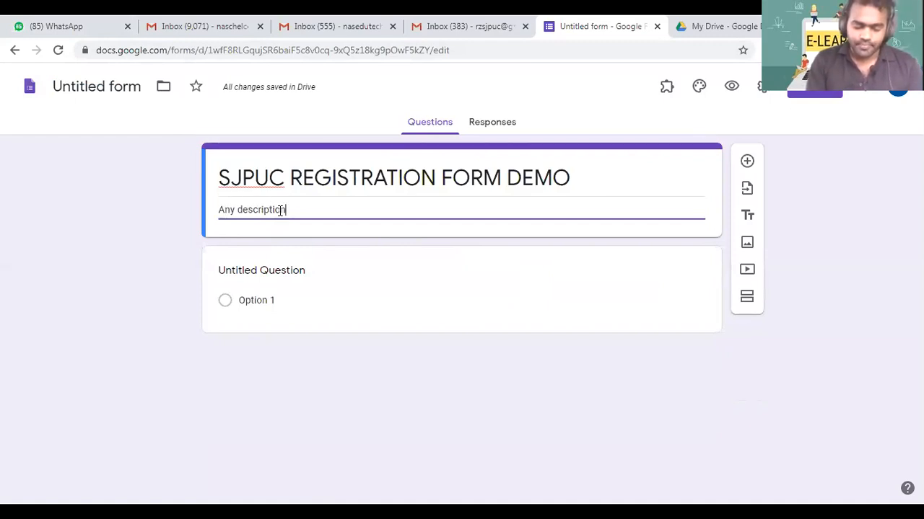
text( add it here)
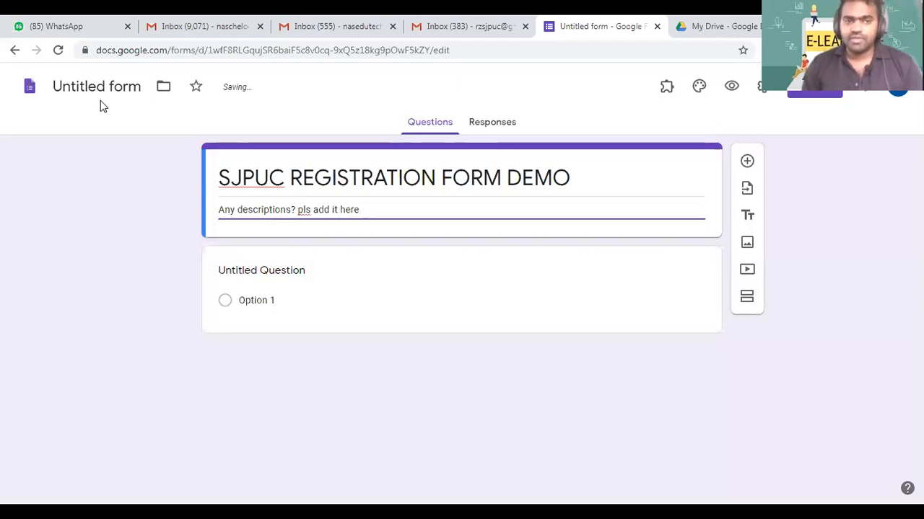
Step: Rename the form's file as DEMO, leaving the heading inside the form as it is
click(79, 86)
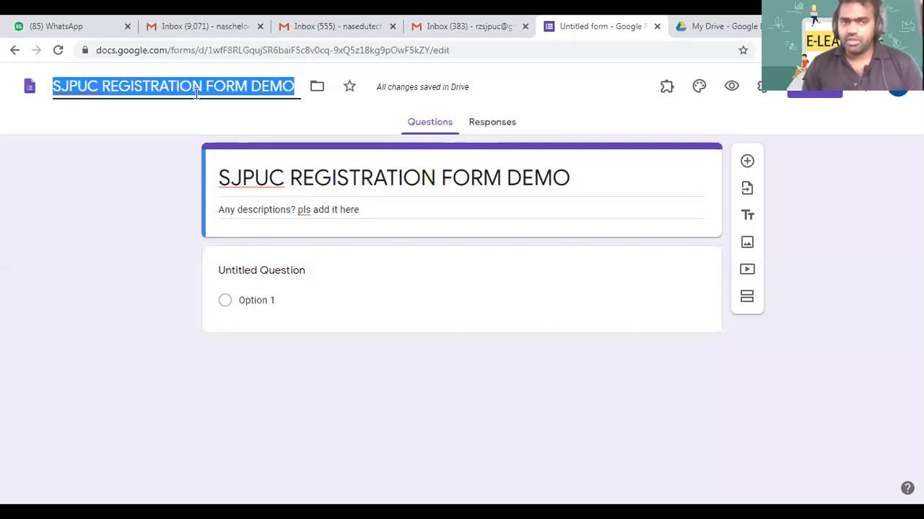
click(248, 88)
drag(249, 87, 76, 86)
key(BackSpace)
key(BackSpace)
key(BackSpace)
key(BackSpace)
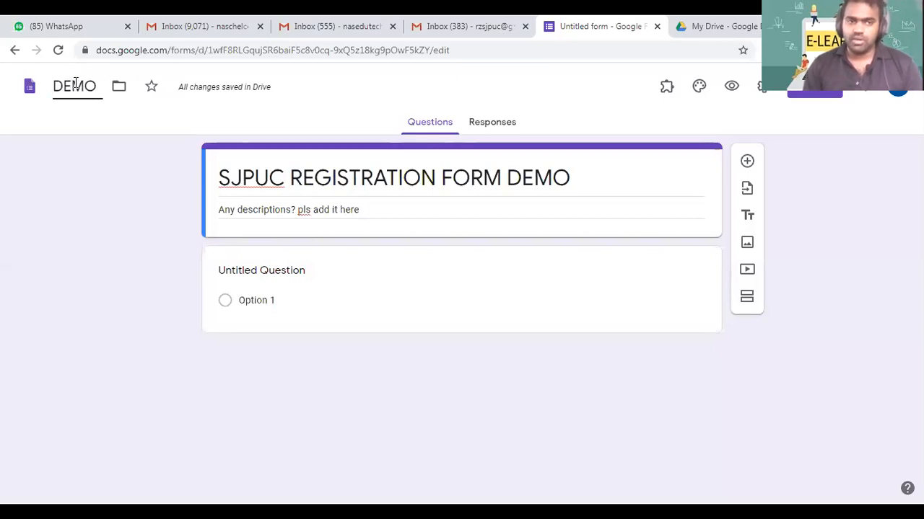
click(79, 149)
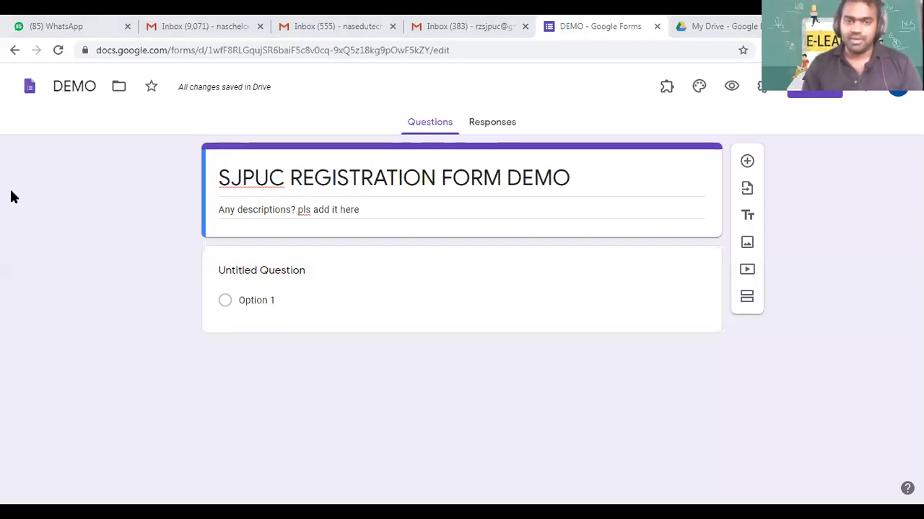
Step: Turn the untitled question into a required short-answer question named "Name"
click(283, 274)
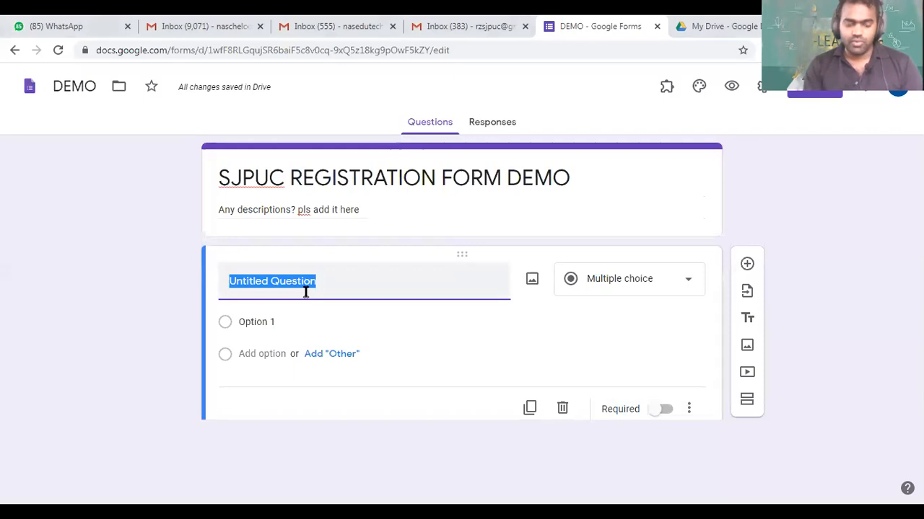
text(Name)
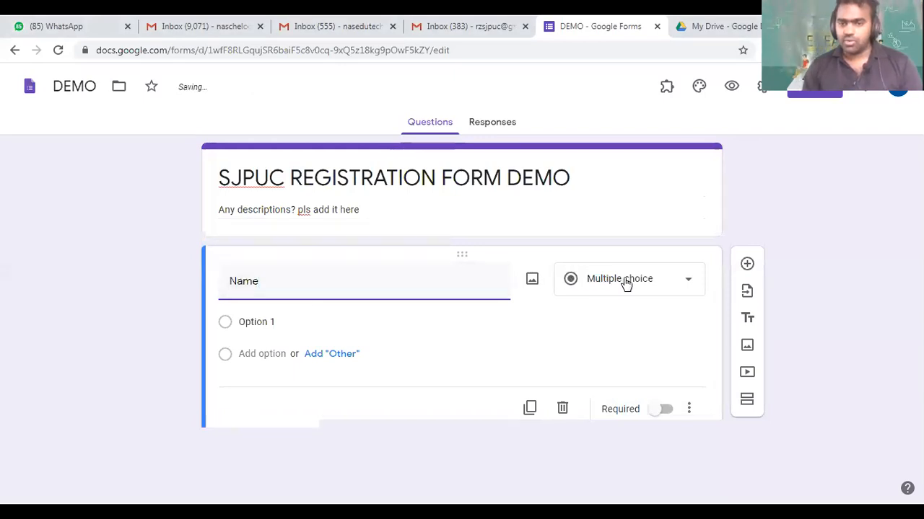
click(526, 353)
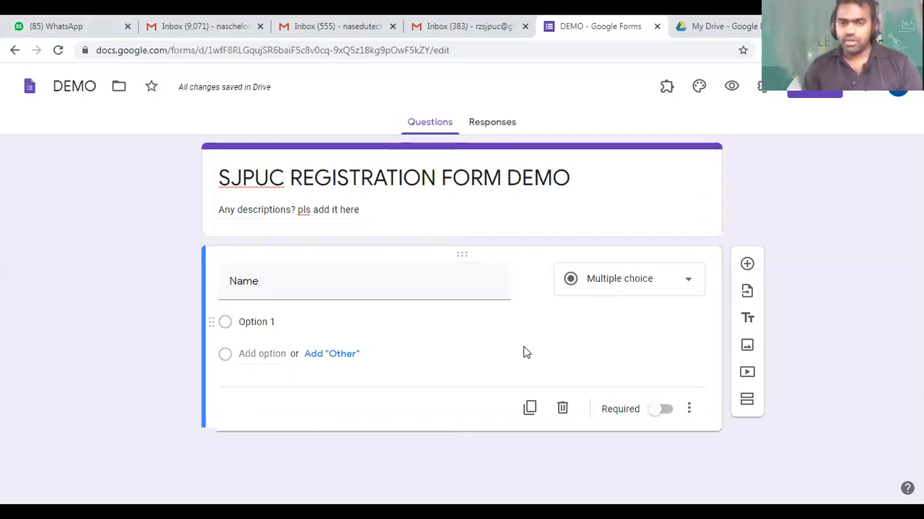
click(632, 277)
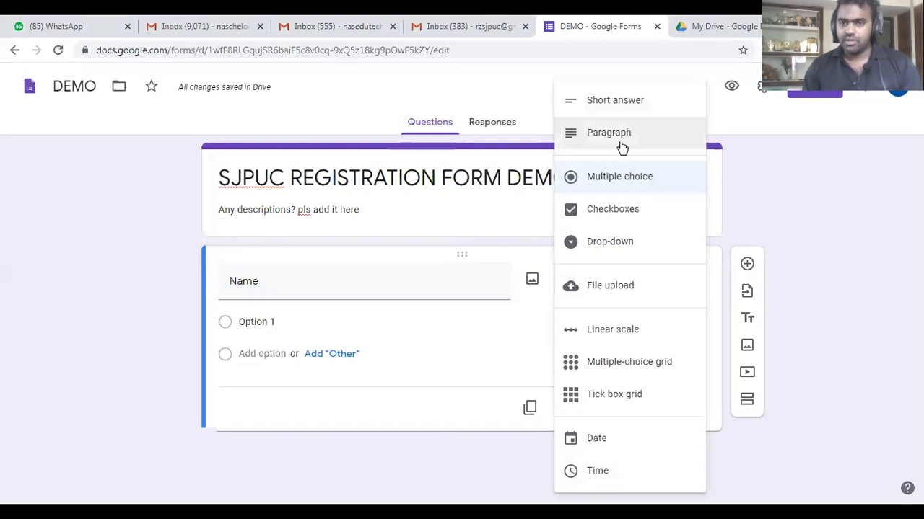
click(616, 109)
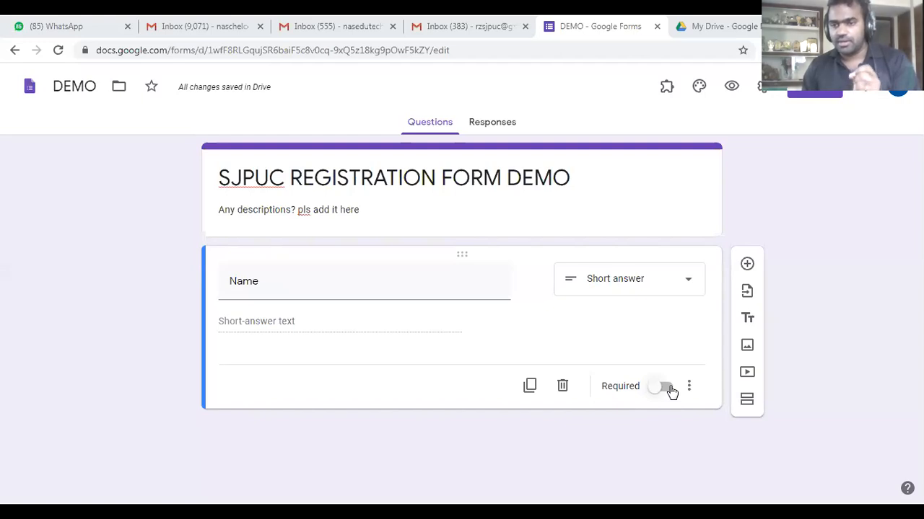
click(668, 388)
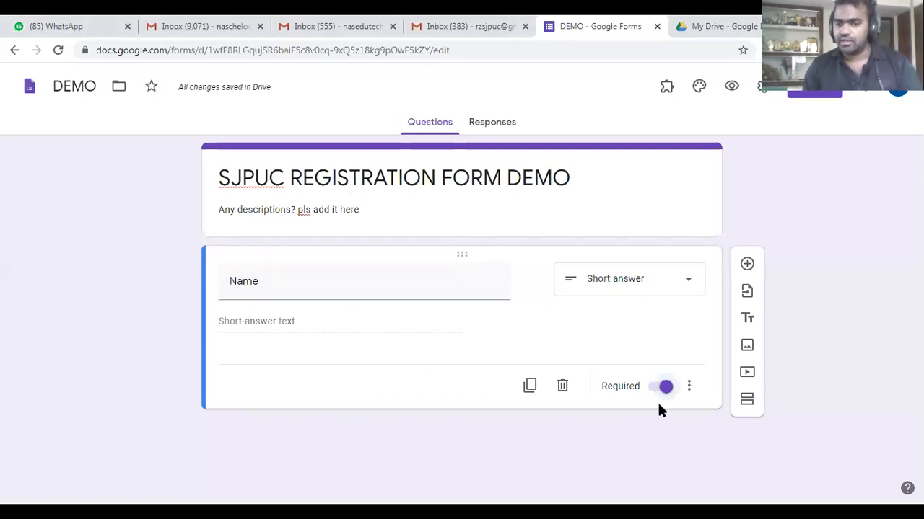
Step: Add a second question named "Email ID" with the Short answer type
click(747, 262)
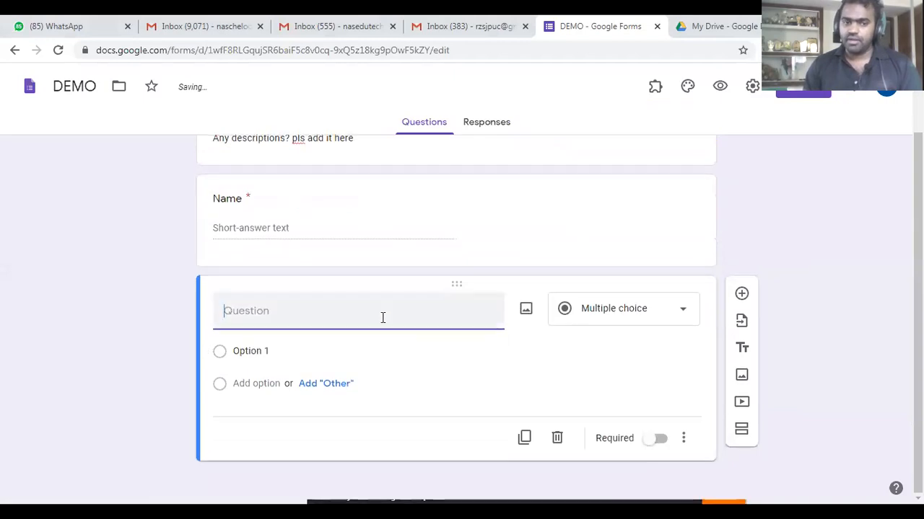
text(Emai)
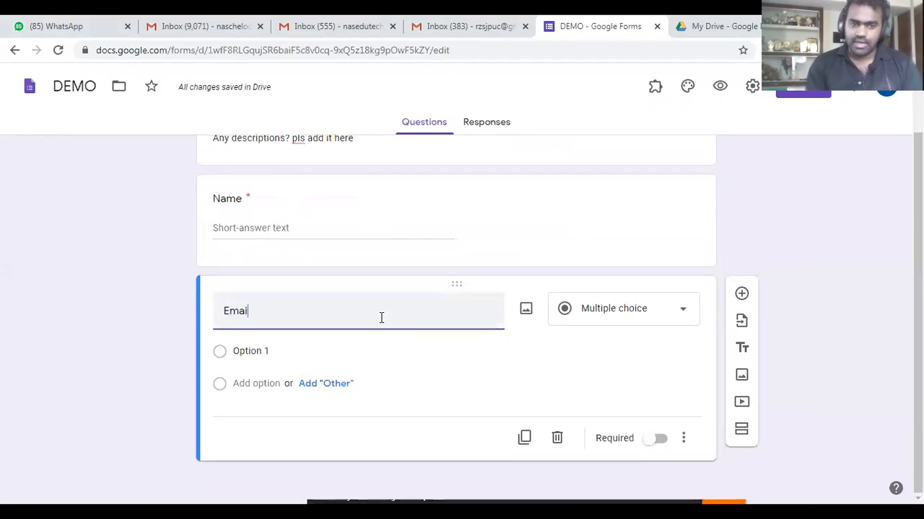
text(l ID)
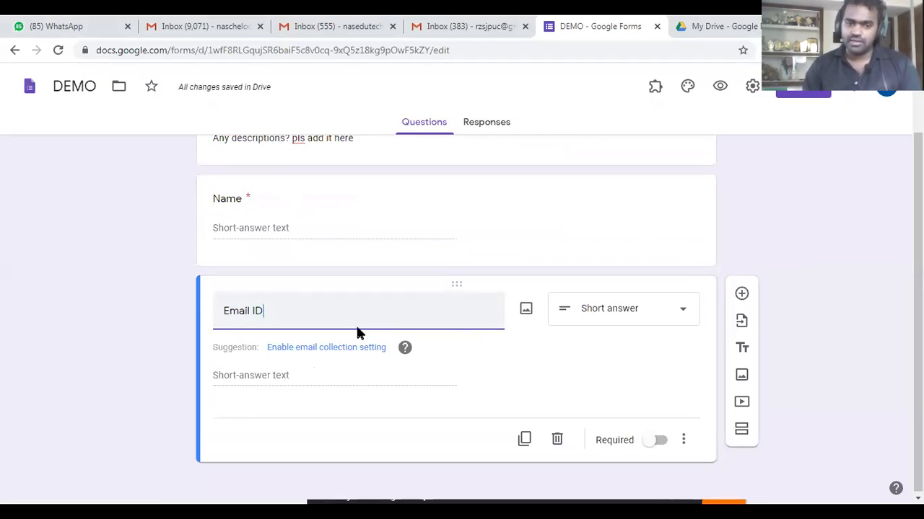
click(307, 418)
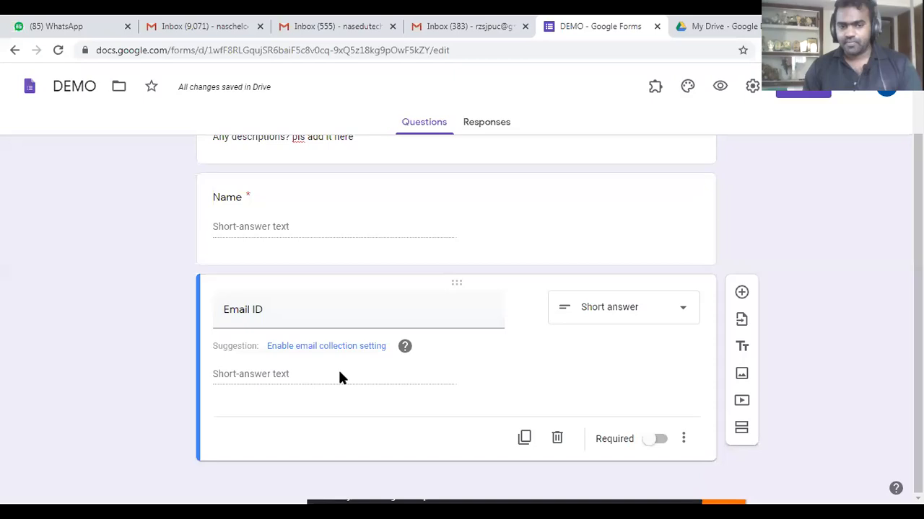
click(585, 312)
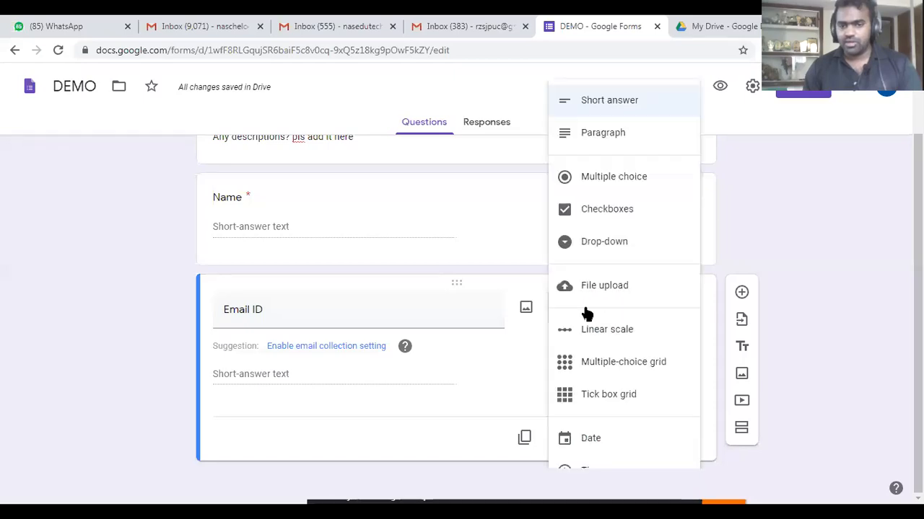
click(592, 114)
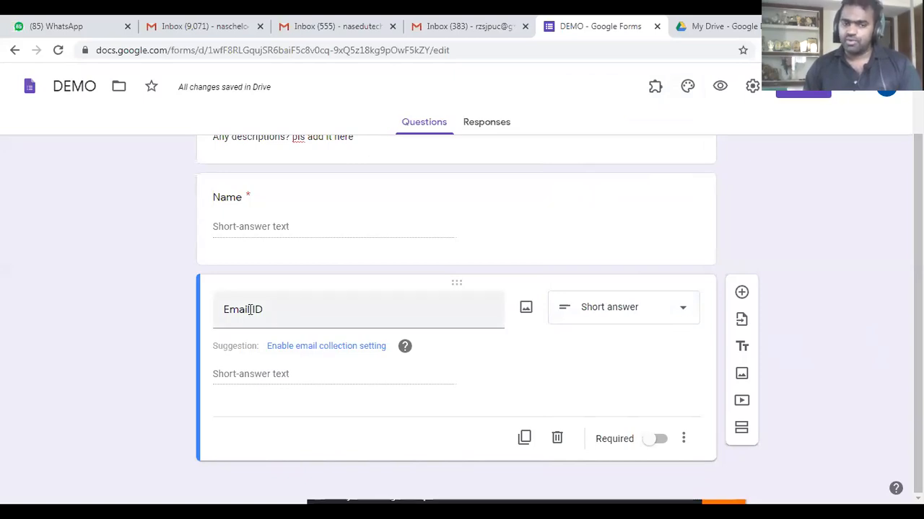
Step: Enable collecting email addresses in the form's general settings and save them
click(752, 86)
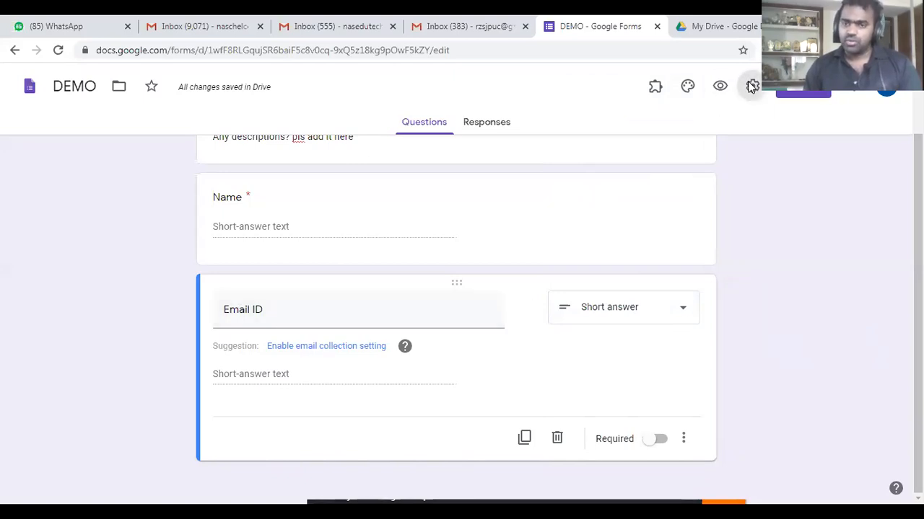
click(280, 192)
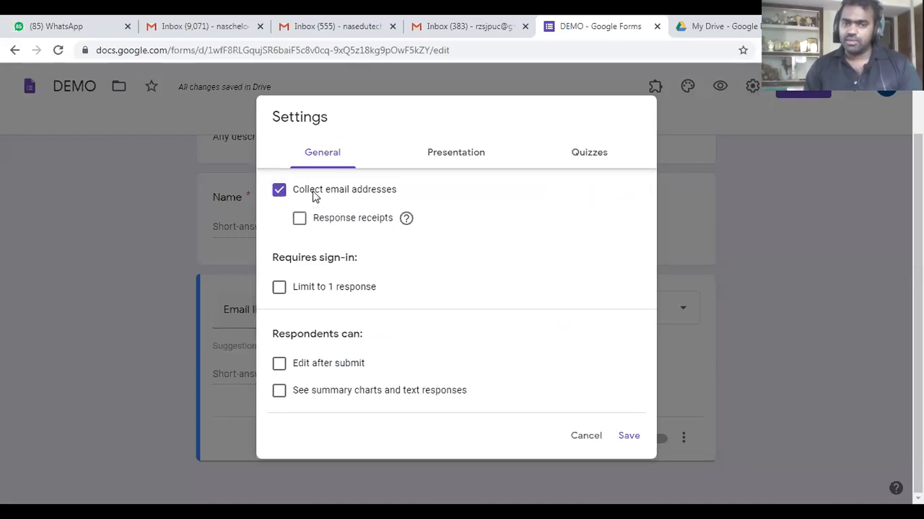
click(629, 435)
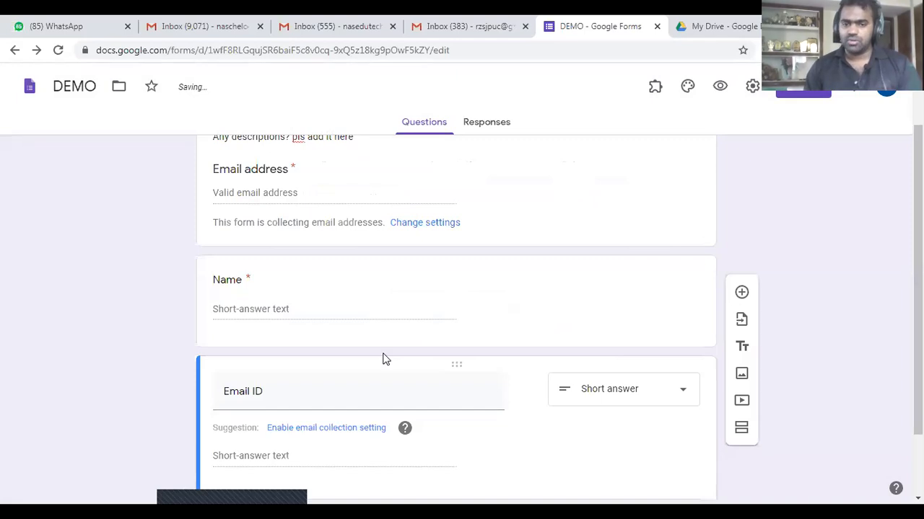
Step: Review the automatic email address field against the "Email ID" question, check the general settings, and close them without saving
scroll(383, 361, down, 1)
scroll(365, 293, up, 2)
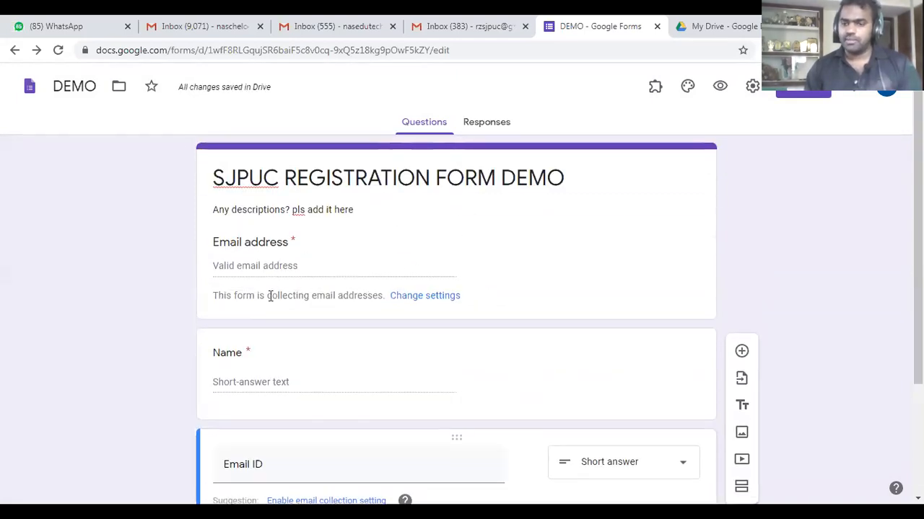
scroll(270, 297, down, 2)
drag(272, 309, 75, 306)
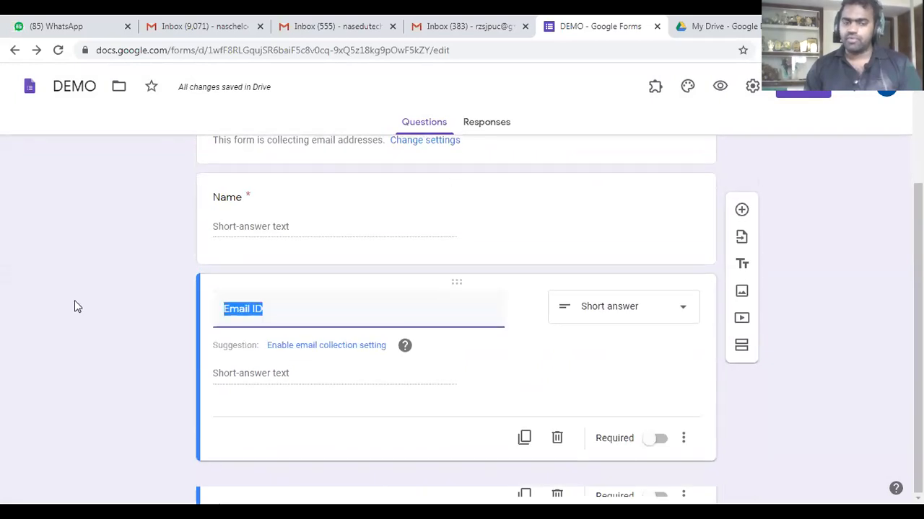
scroll(322, 320, up, 2)
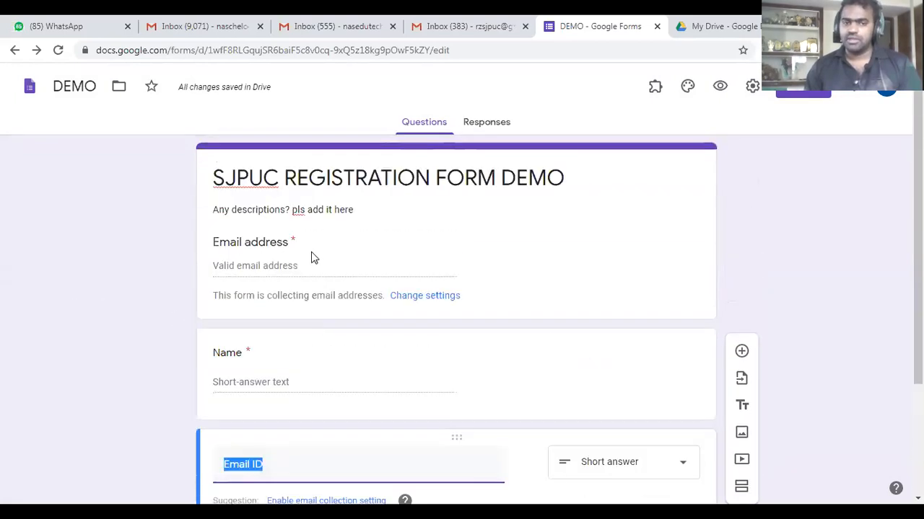
click(751, 87)
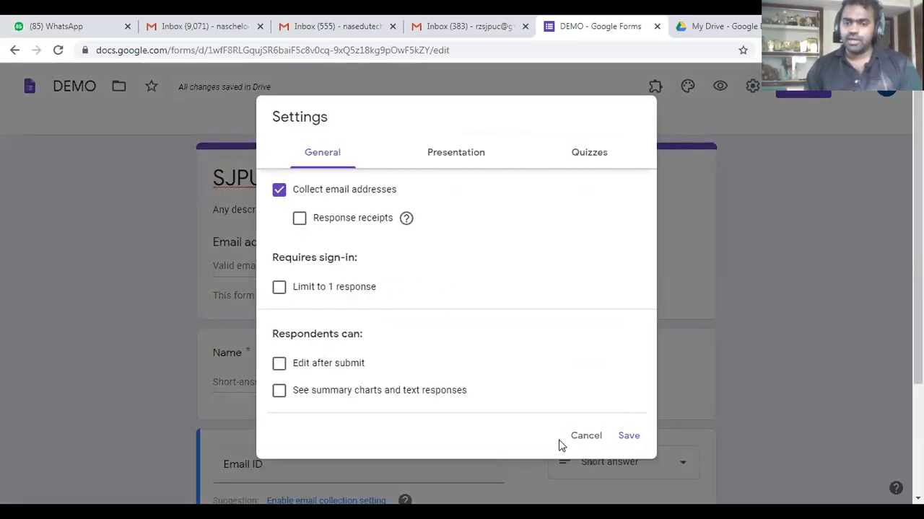
click(586, 437)
Step: Rename the "Email ID" question as "Institution", keep it as a short answer and make it required
scroll(243, 368, down, 2)
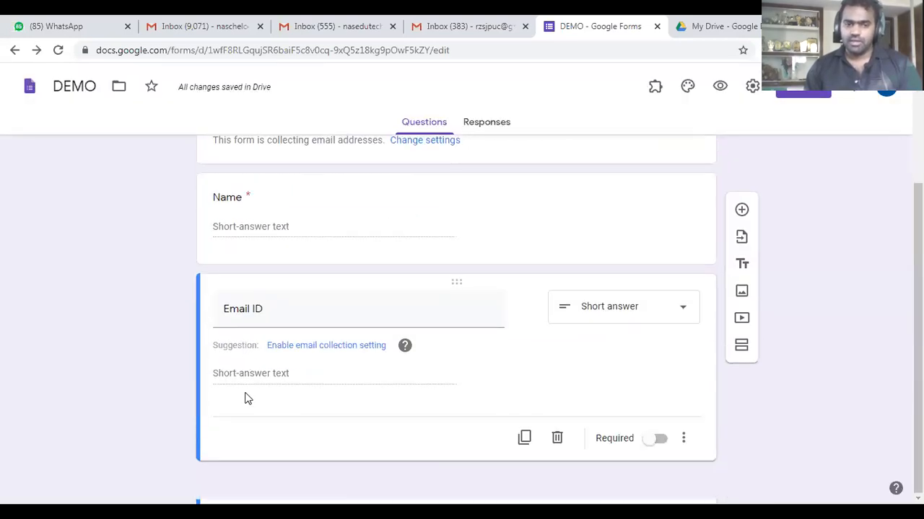
click(220, 300)
drag(287, 305, 31, 312)
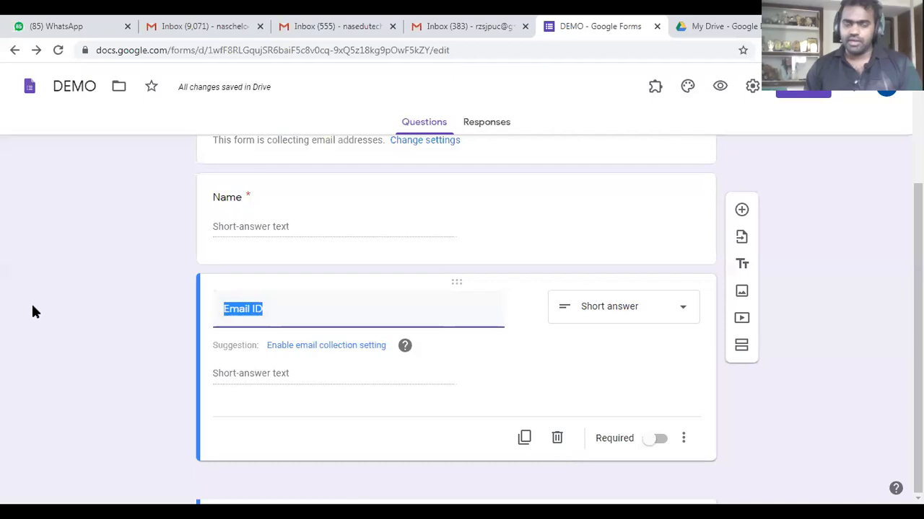
text(I)
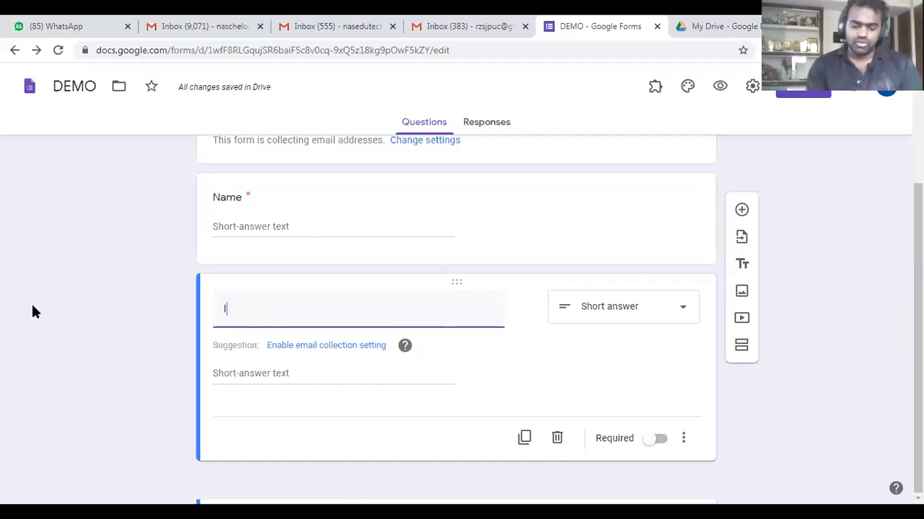
text(nstitutio)
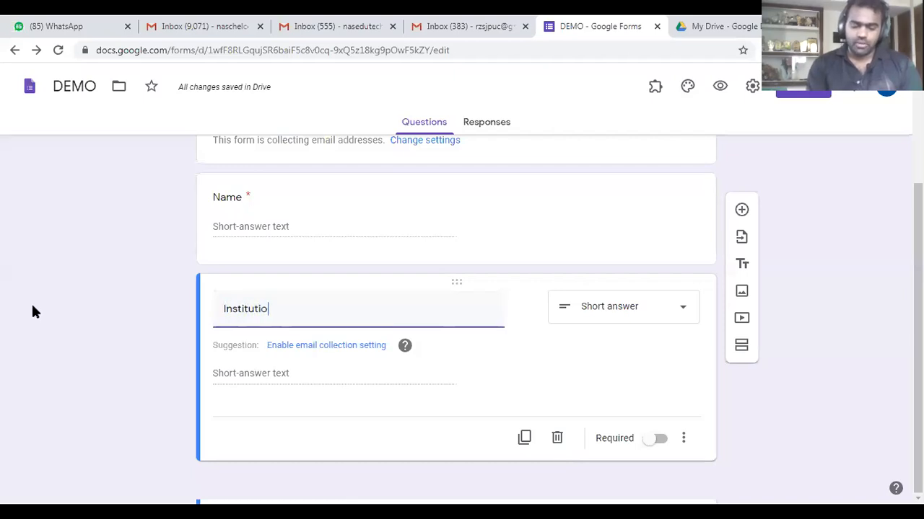
click(604, 315)
click(437, 396)
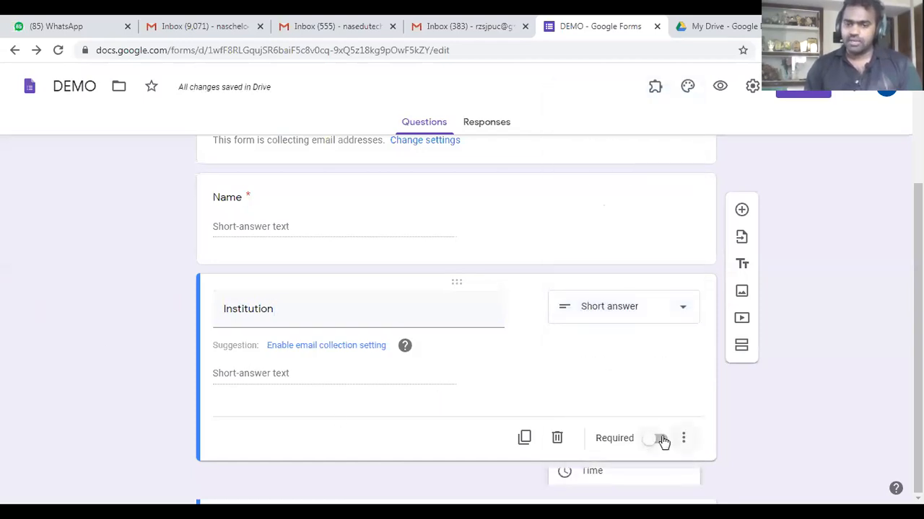
click(660, 439)
Step: Add a multiple-choice question below Institution titled "Highest Degree", with "UG" as its first option
click(741, 211)
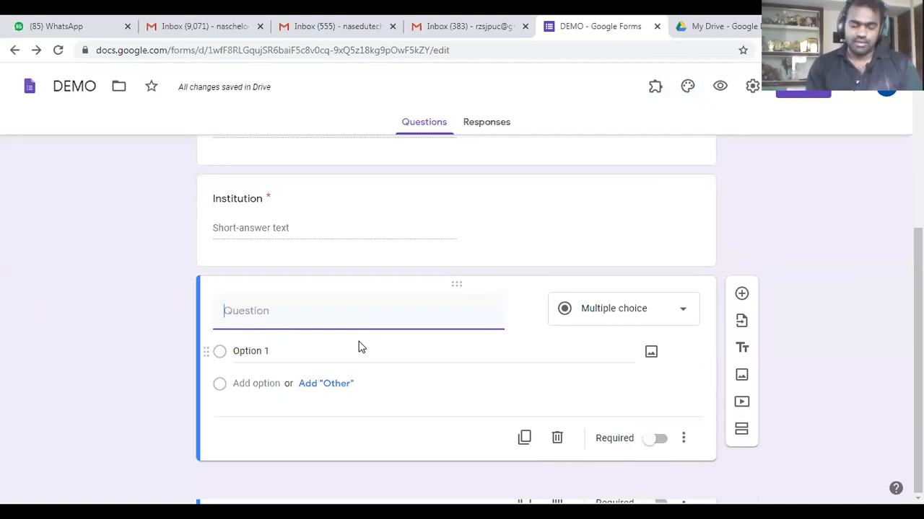
text(Qualification)
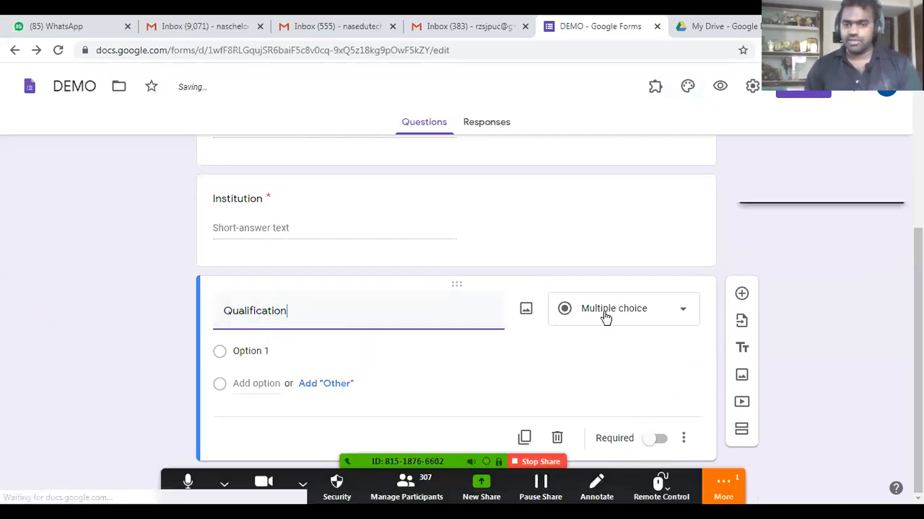
click(272, 352)
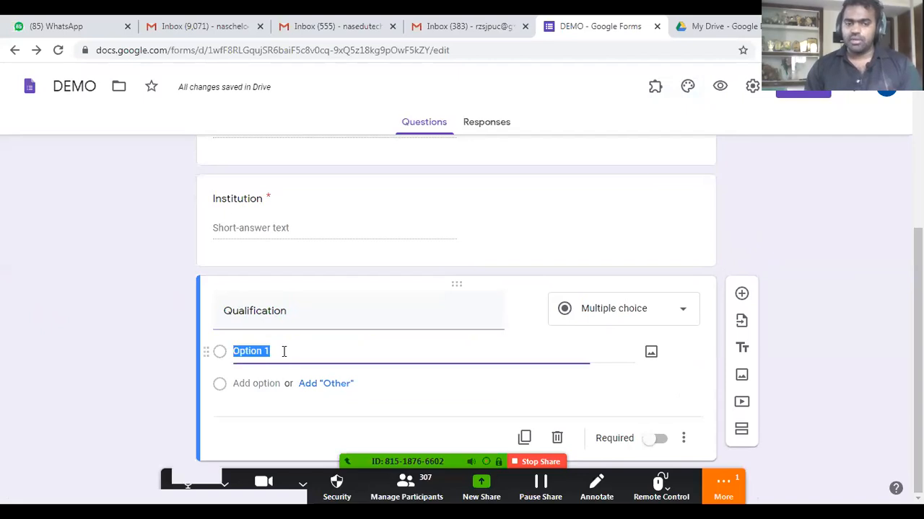
text(UG)
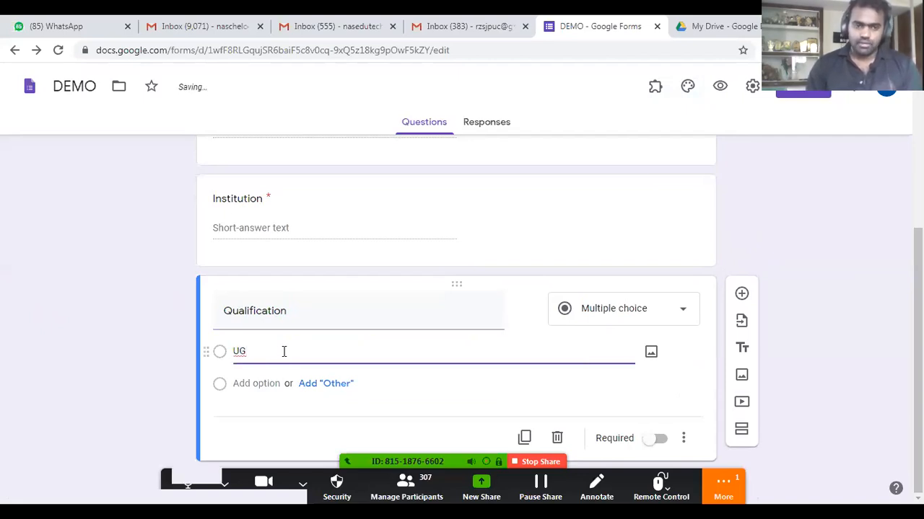
click(231, 312)
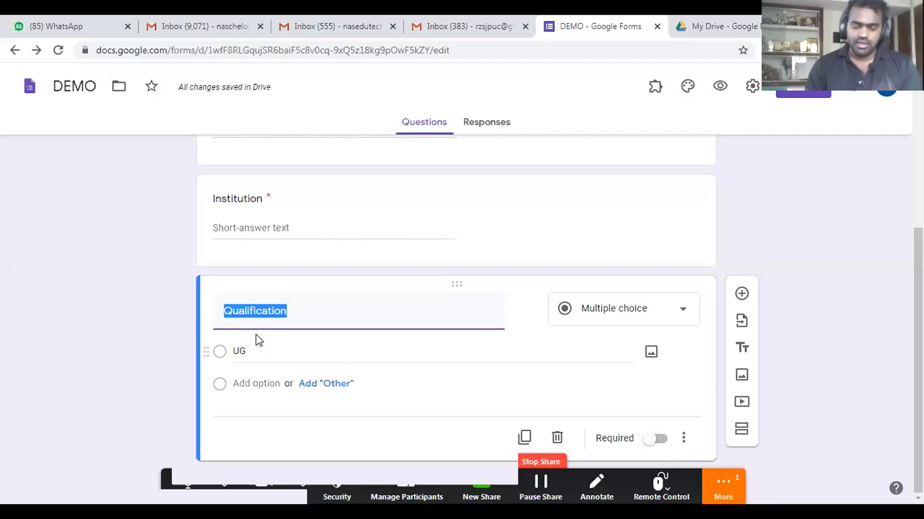
text(Highest Degree)
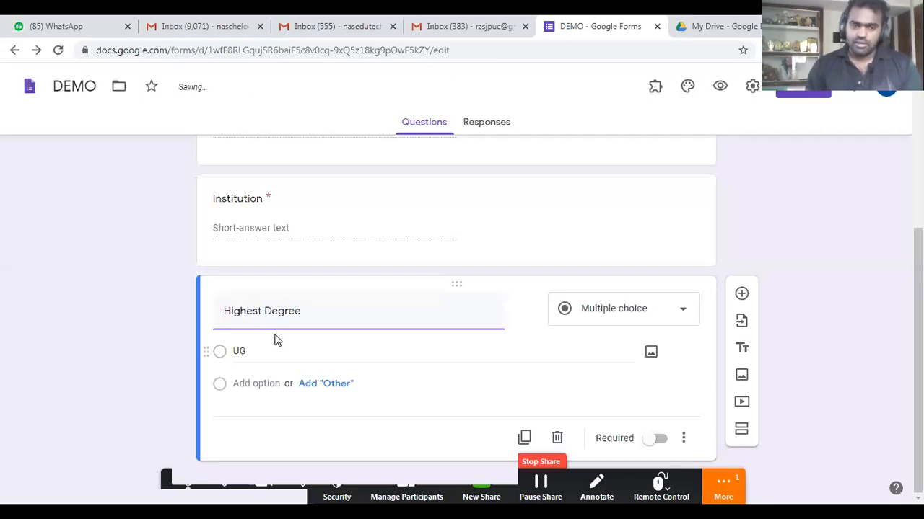
Step: Add the options PG, MPhil, PhD and PDF to the Highest Degree question and remove the surplus sixth option
click(258, 390)
text(PG)
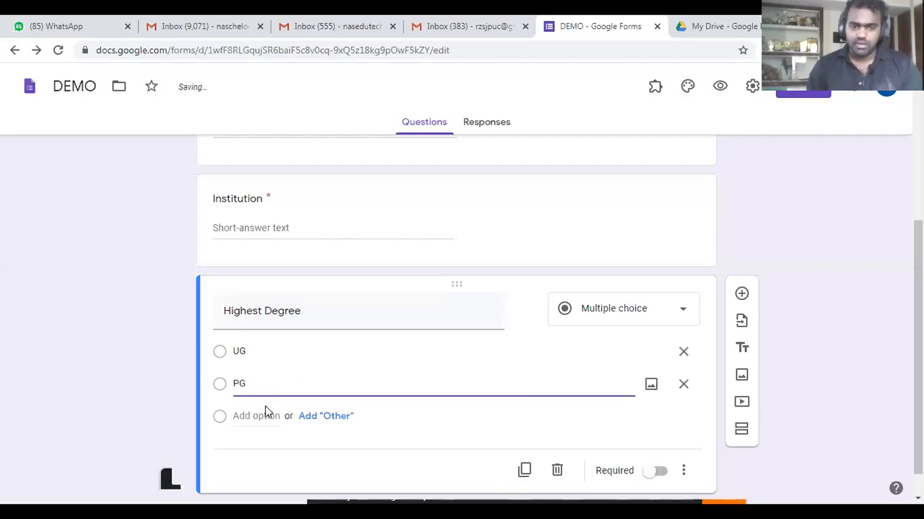
click(261, 415)
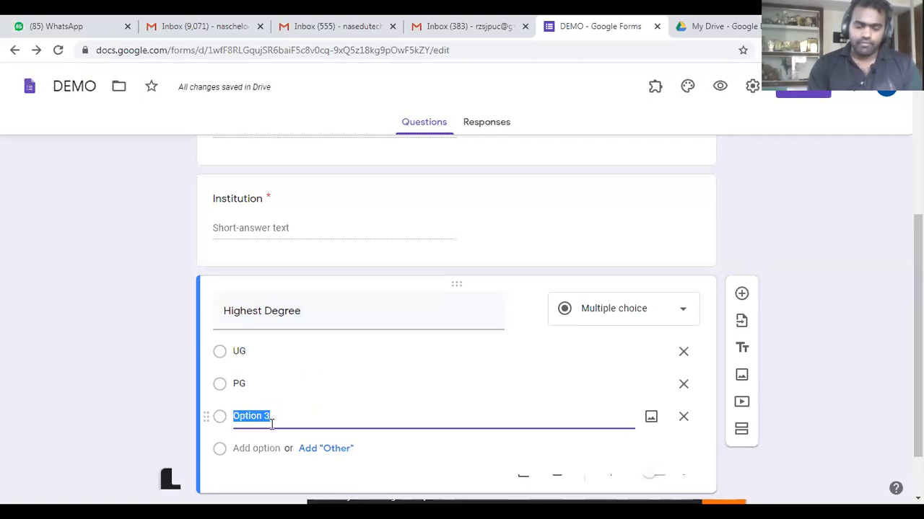
text(MPhil)
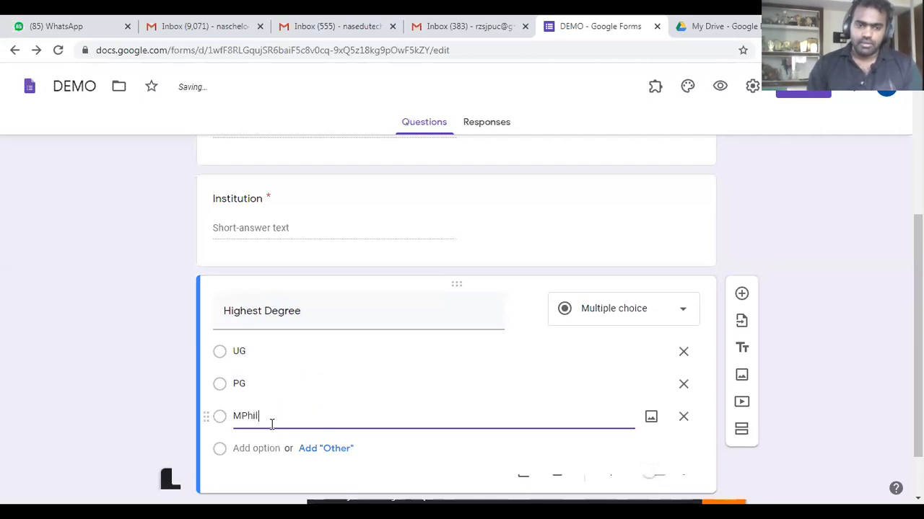
click(270, 448)
text(PhD)
scroll(273, 448, down, 1)
click(266, 387)
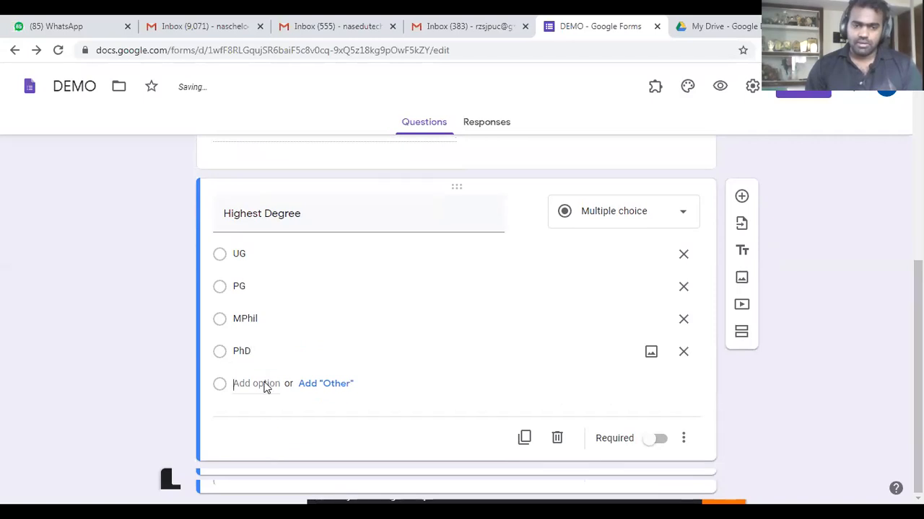
text(PDF)
click(273, 415)
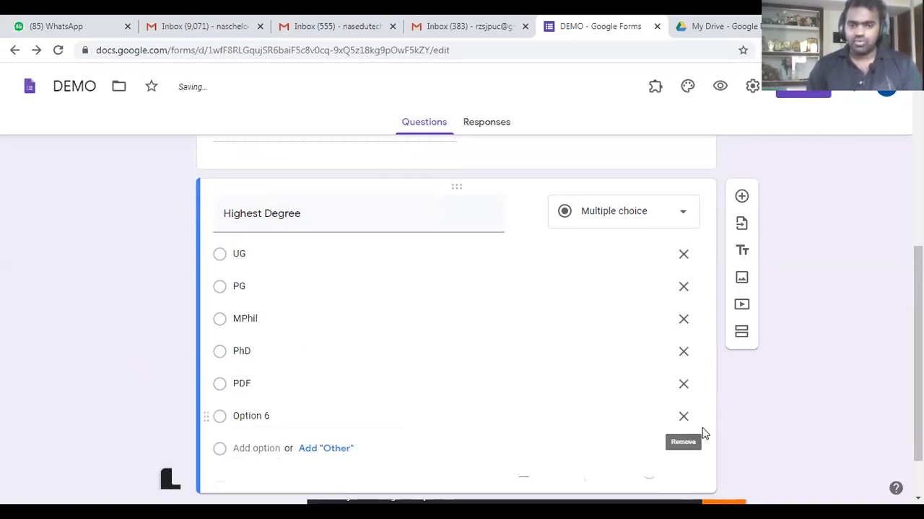
click(684, 417)
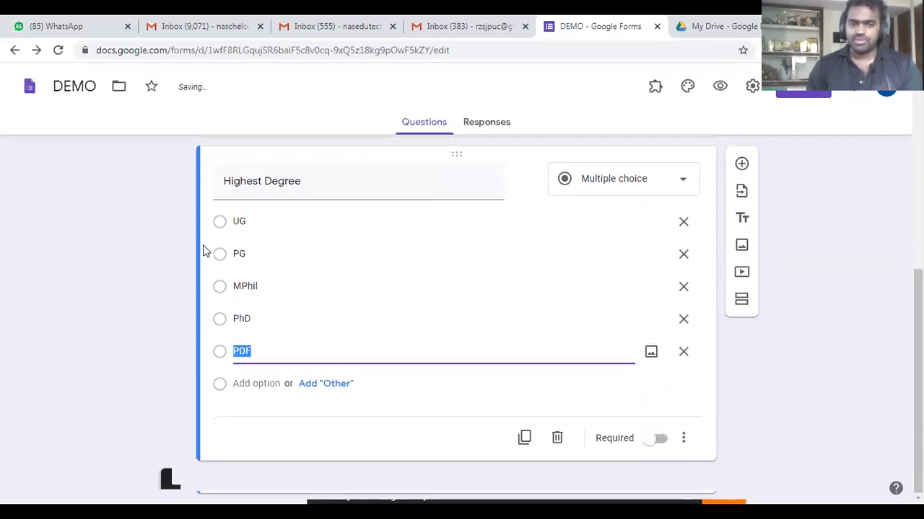
Step: Add an "Other" choice to the Highest Degree question and make the question required
click(329, 385)
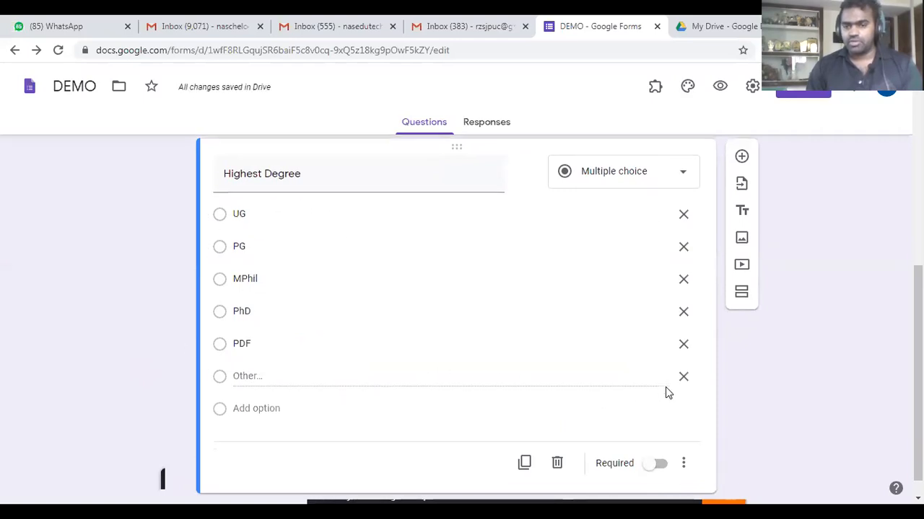
scroll(812, 379, down, 1)
click(659, 440)
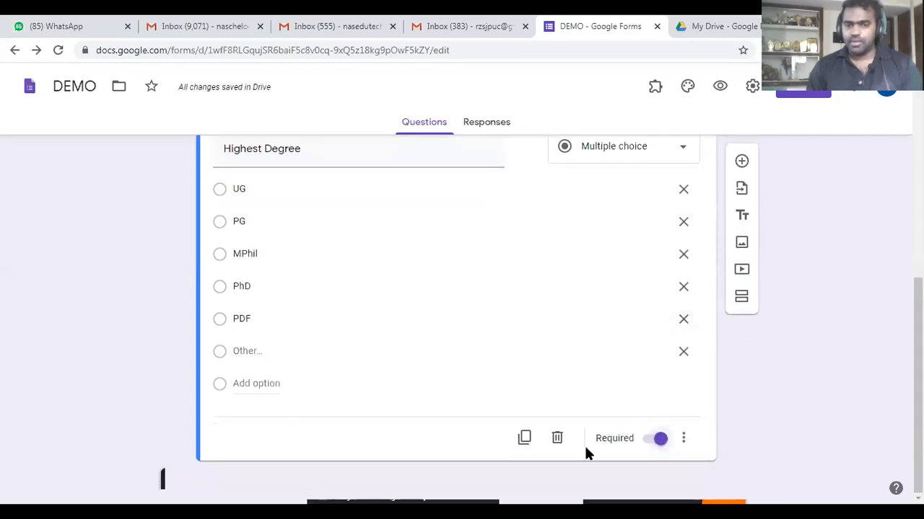
Step: Add a question titled "Upoad your CV", set its type to File upload and accept respondents' uploads to Drive
click(732, 165)
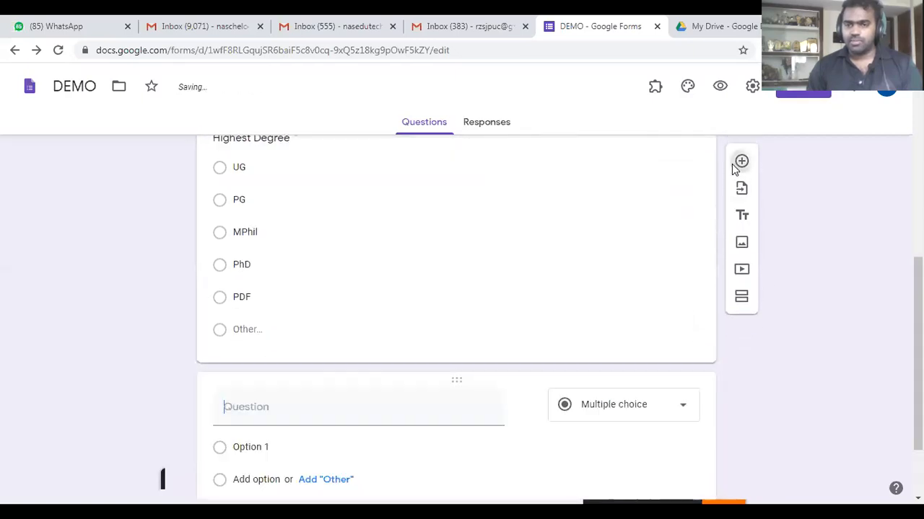
text(Up)
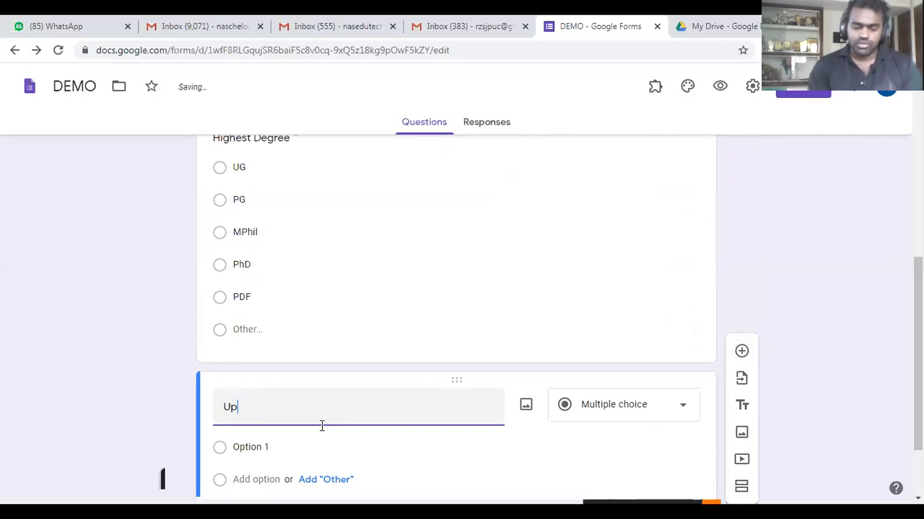
text(oad your CV)
scroll(552, 303, down, 1)
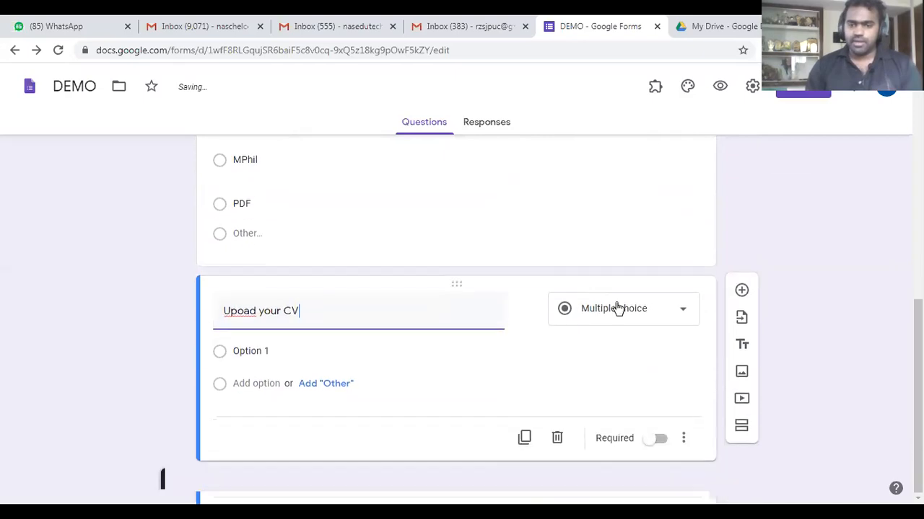
click(621, 310)
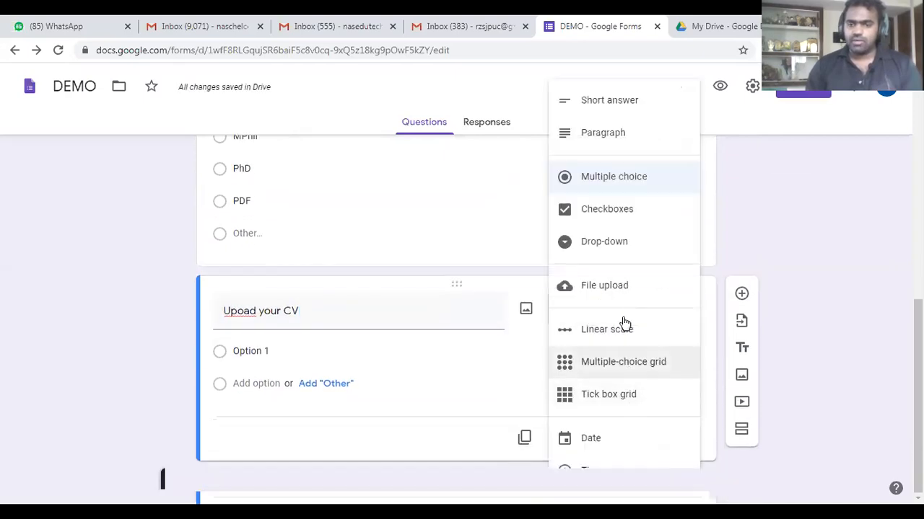
click(615, 288)
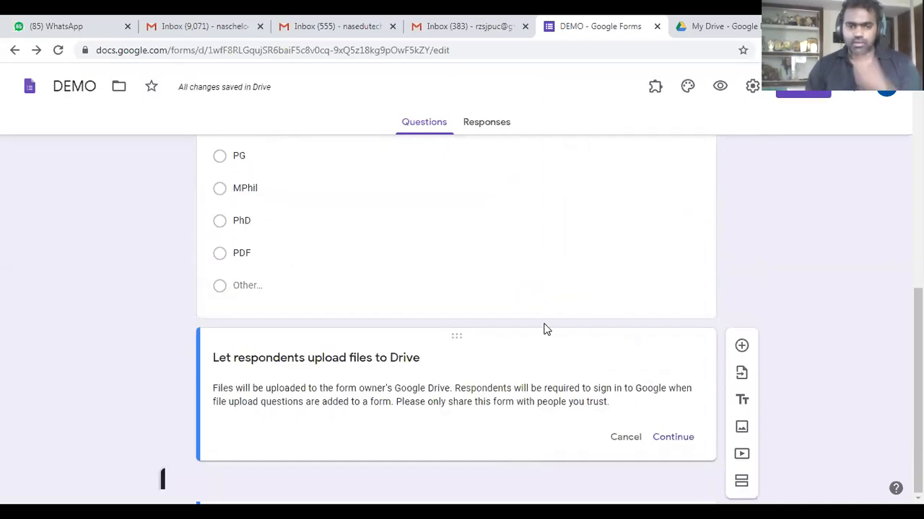
click(672, 438)
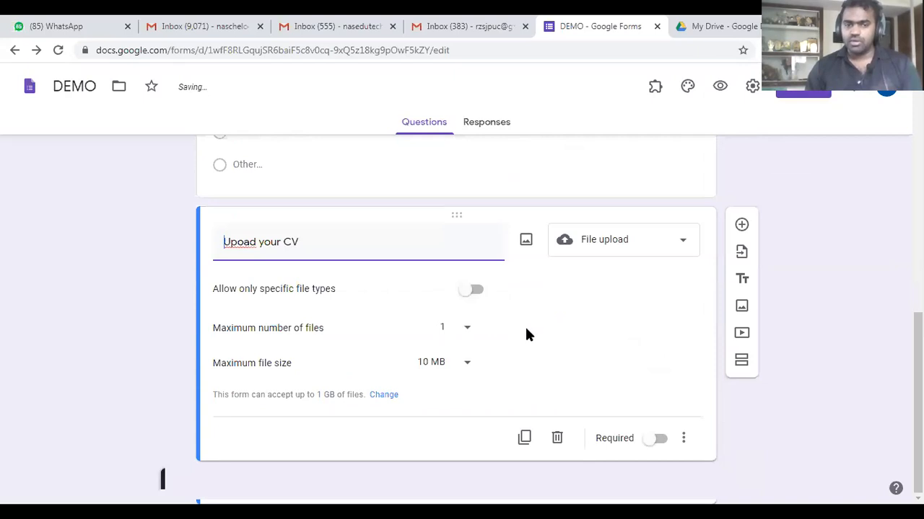
Step: Try restricting the CV upload to PDF and Document file types, and turn the restriction off again
click(481, 291)
click(476, 291)
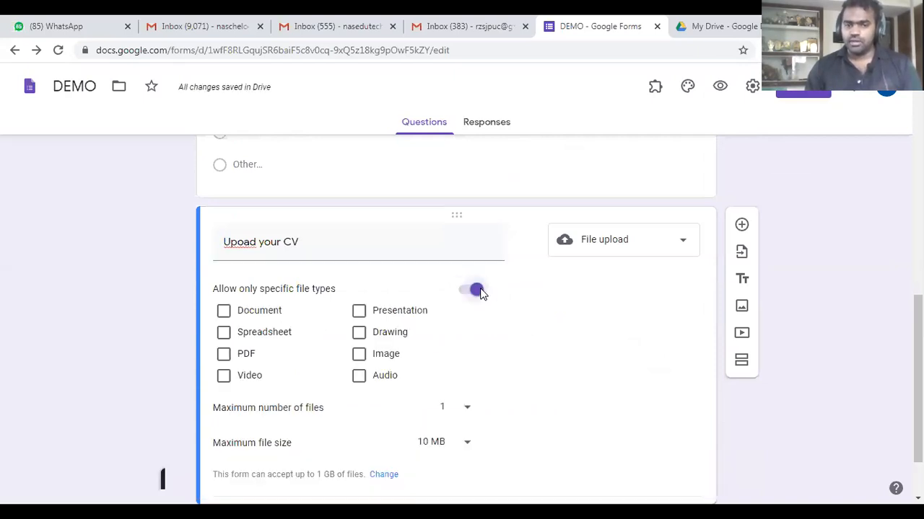
click(241, 357)
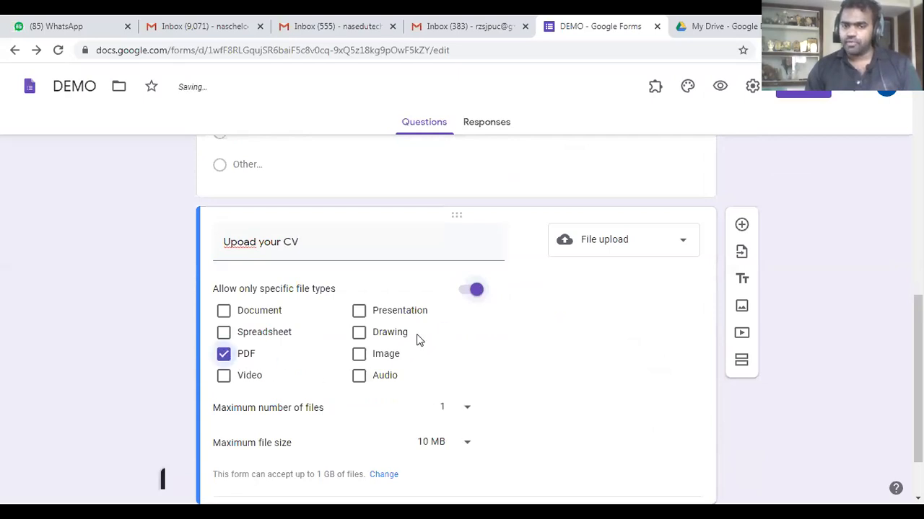
click(264, 314)
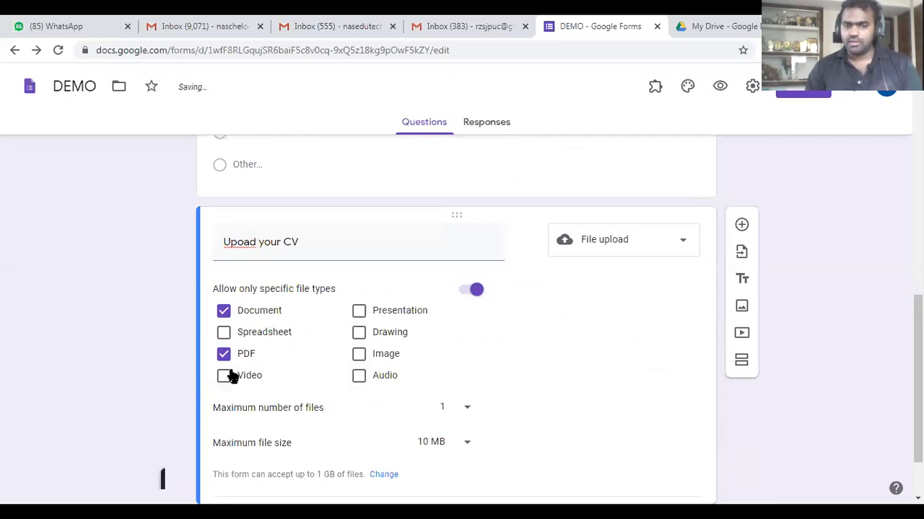
click(472, 290)
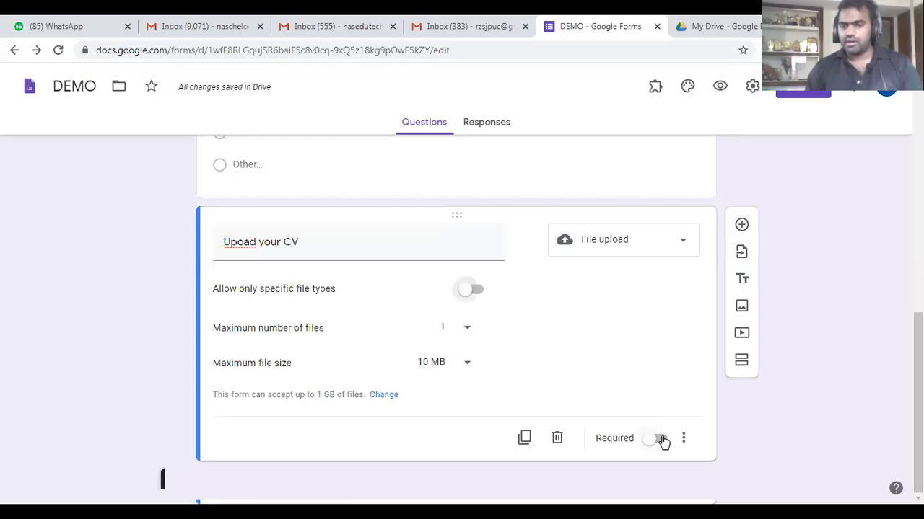
Step: In the form's general settings, limit each respondent to 1 response and allow editing after submission, leaving summary charts hidden from respondents
scroll(606, 349, up, 10)
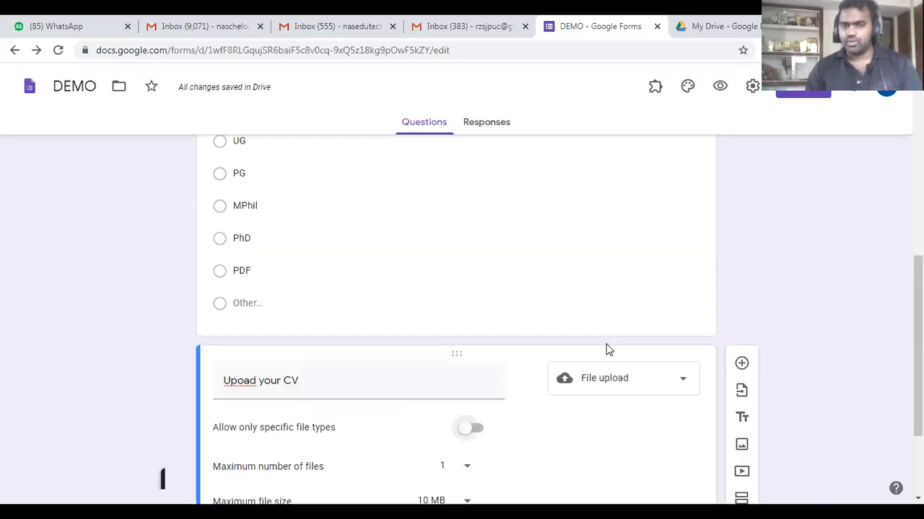
click(753, 87)
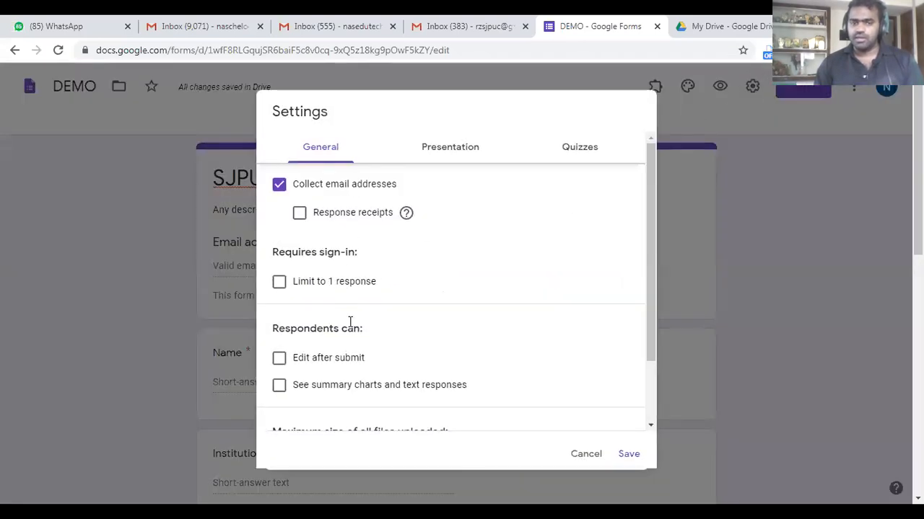
click(316, 283)
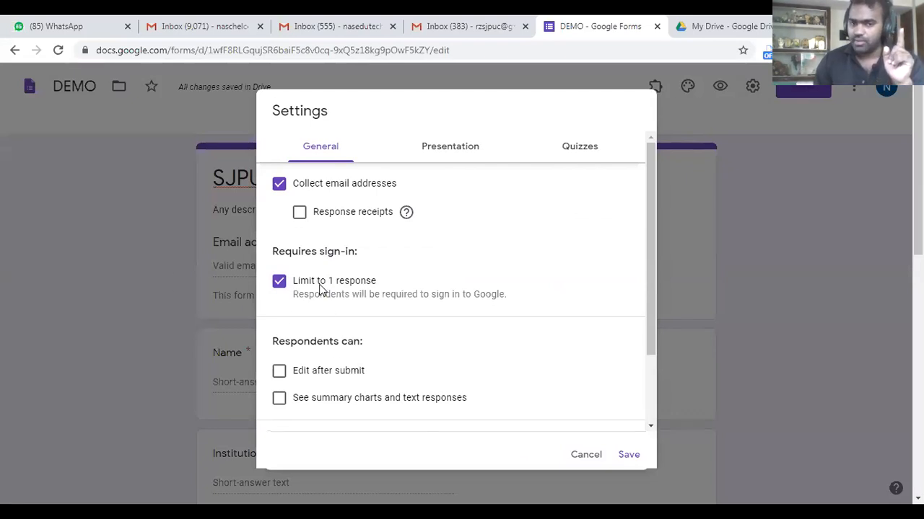
click(328, 377)
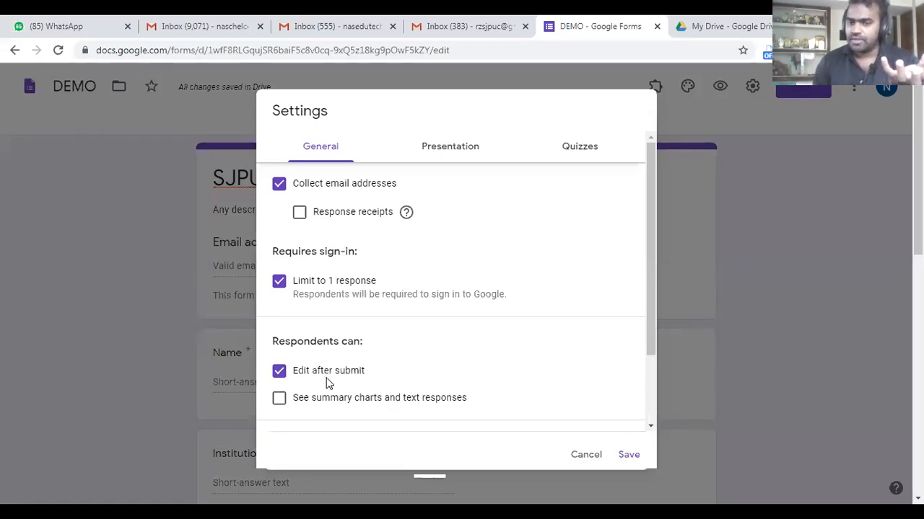
click(333, 402)
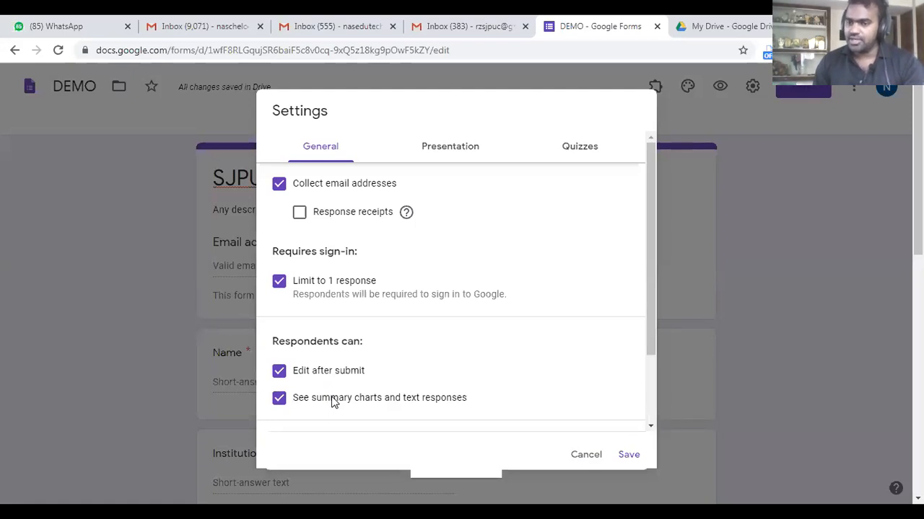
click(332, 399)
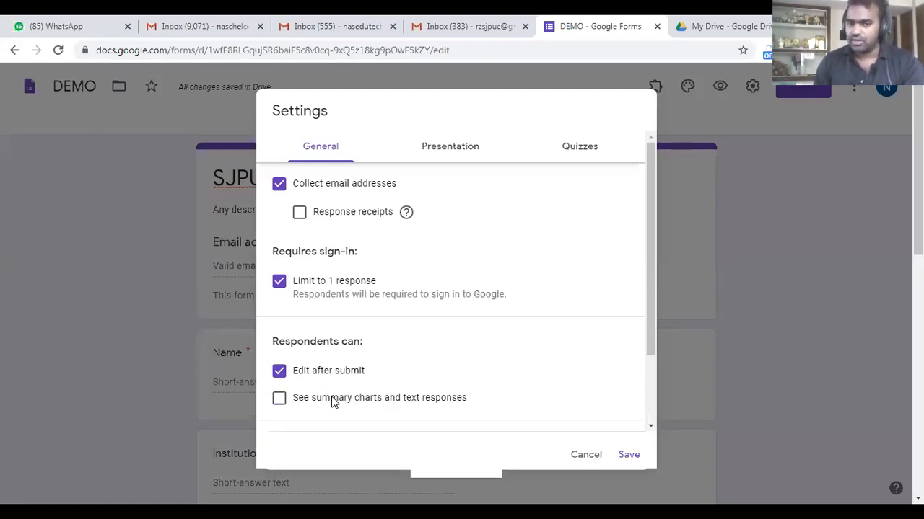
Step: Enable the progress bar, set the confirmation message to "Thank you for registering..." and save the form settings
click(449, 150)
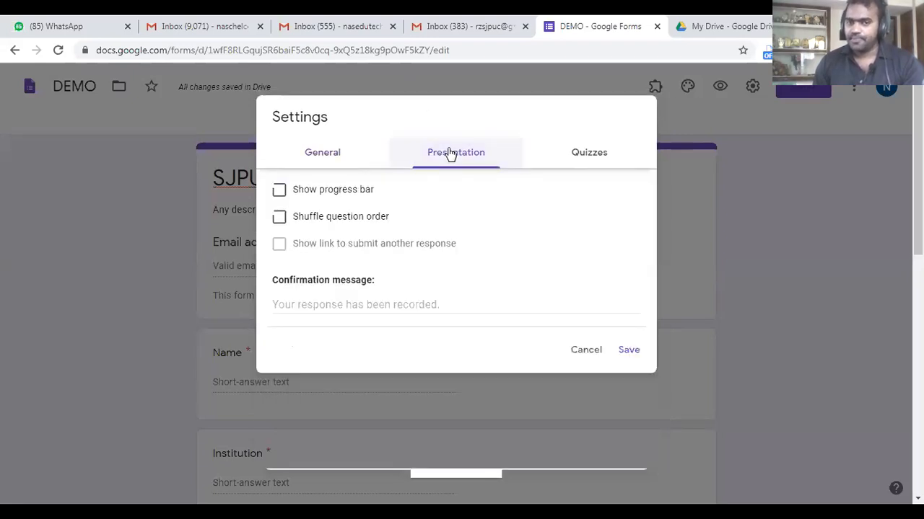
click(348, 193)
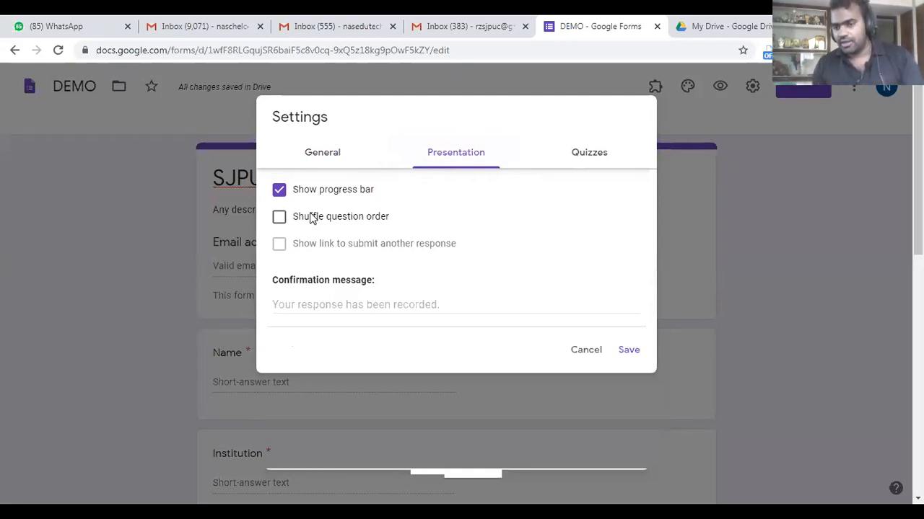
click(314, 304)
text(Thank )
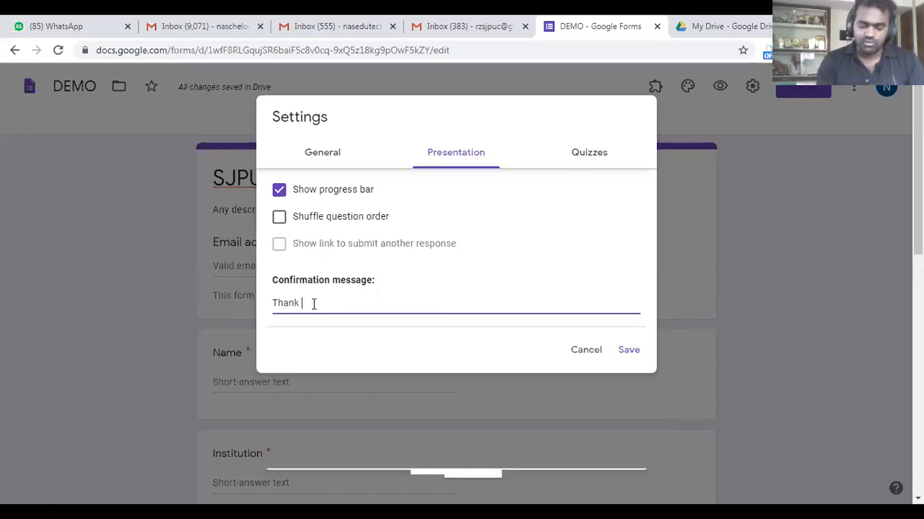
text(you for)
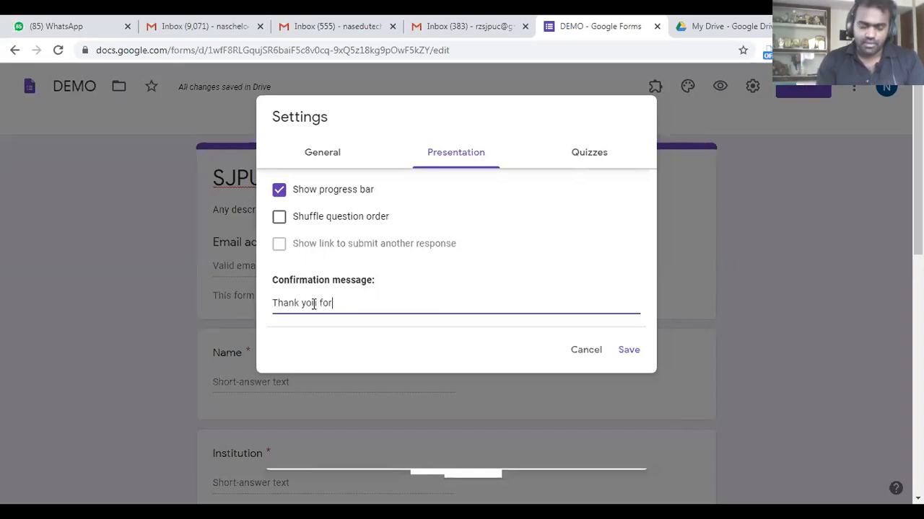
text( registeriung)
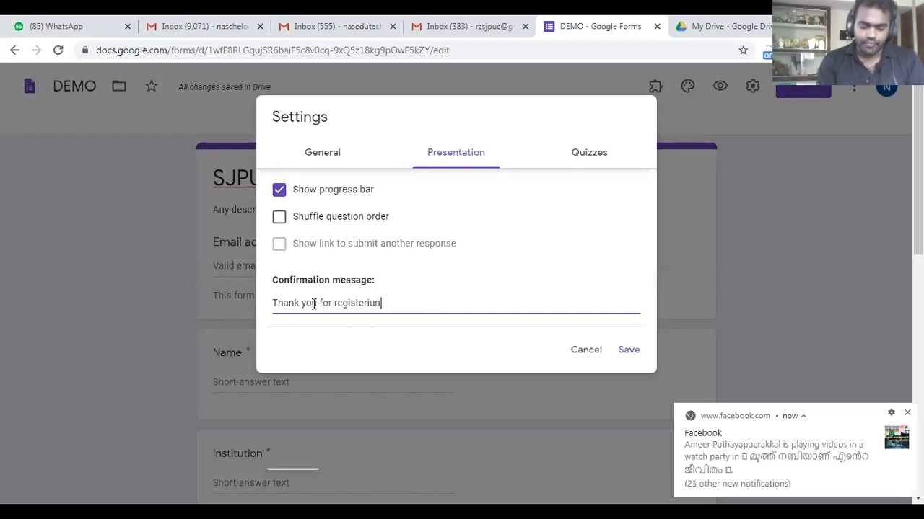
key(BackSpace)
key(BackSpace)
key(BackSpace)
key(BackSpace)
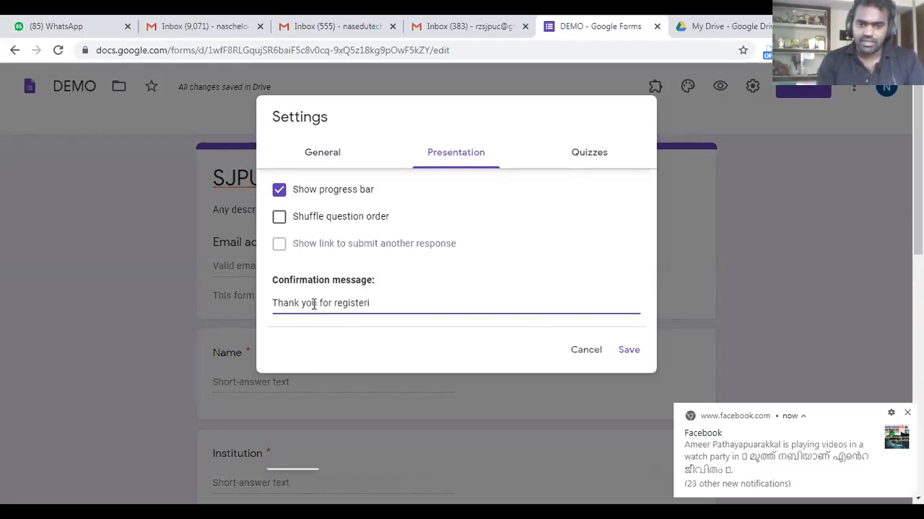
text(ing...)
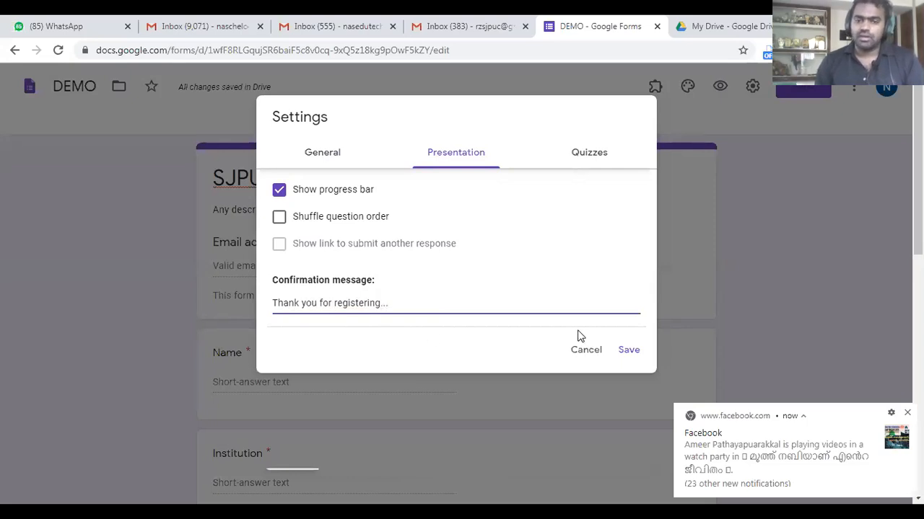
click(629, 351)
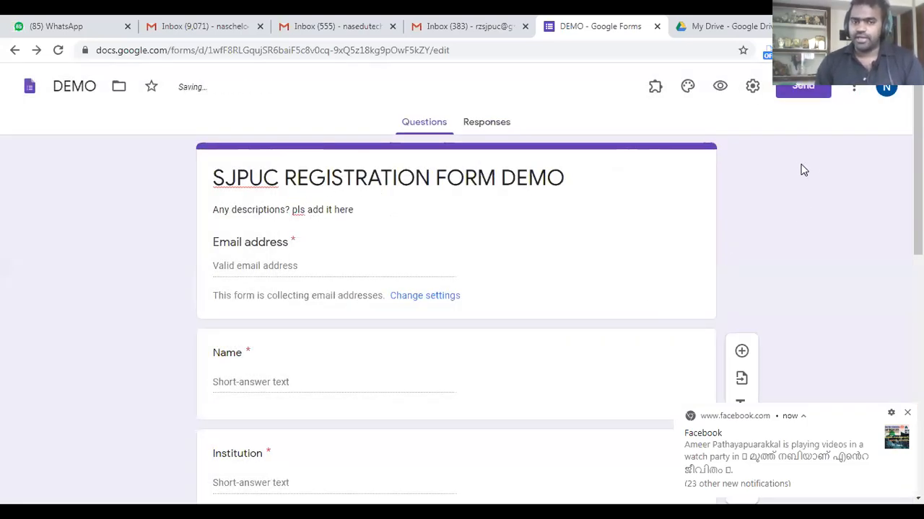
Step: Open the form's sending options and try entering an email recipient, clearing the trial text again
click(807, 94)
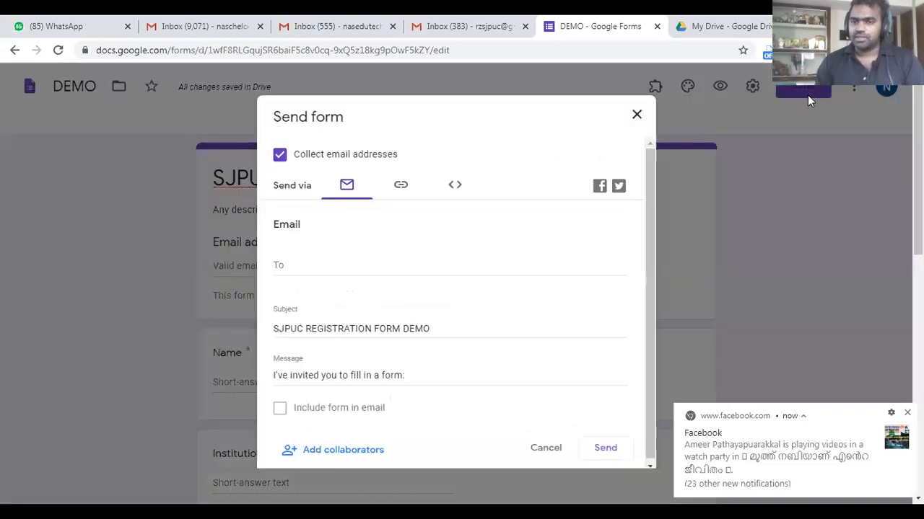
click(302, 267)
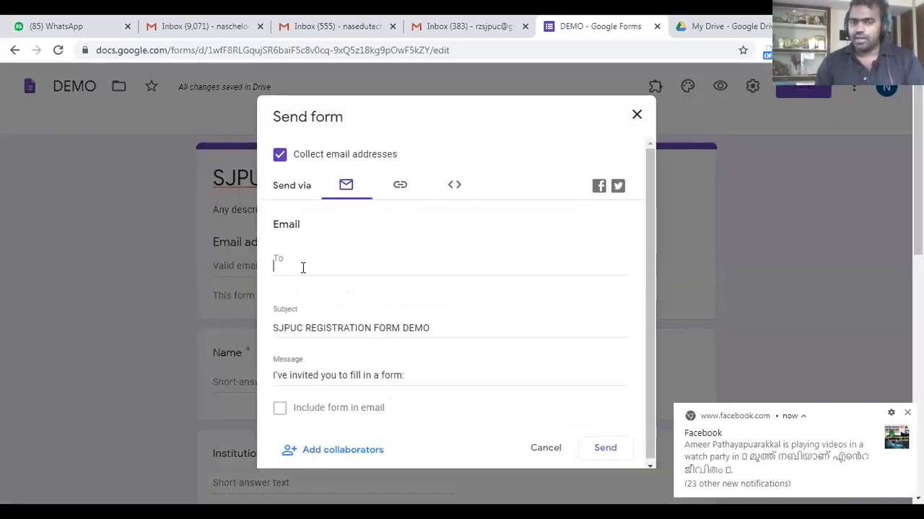
text(aaa)
key(BackSpace)
key(BackSpace)
key(BackSpace)
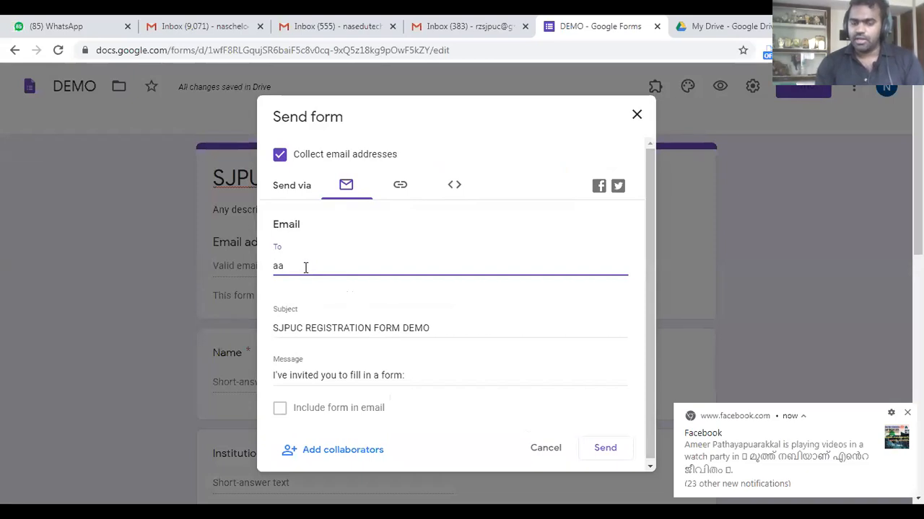
Step: Choose sharing the form by link and shorten its URL
click(402, 189)
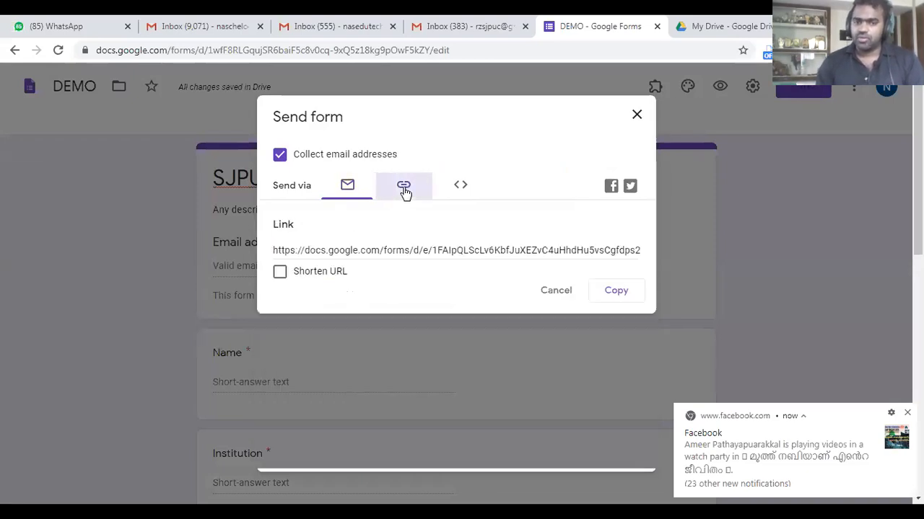
click(409, 250)
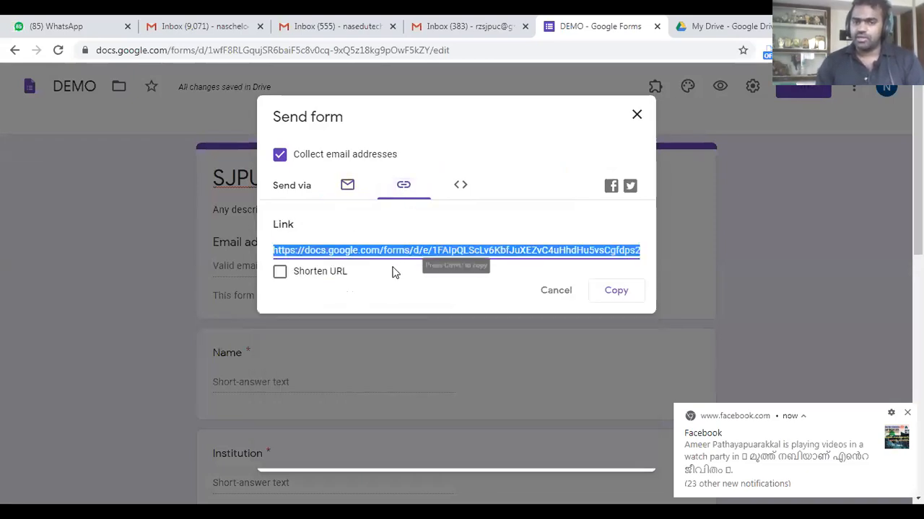
click(294, 273)
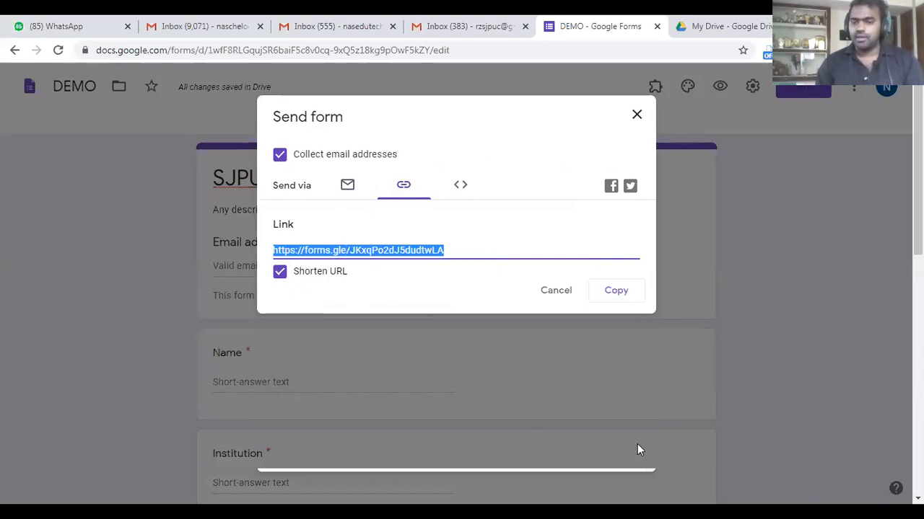
Step: Examine the embed HTML and email options for distributing the form
click(457, 189)
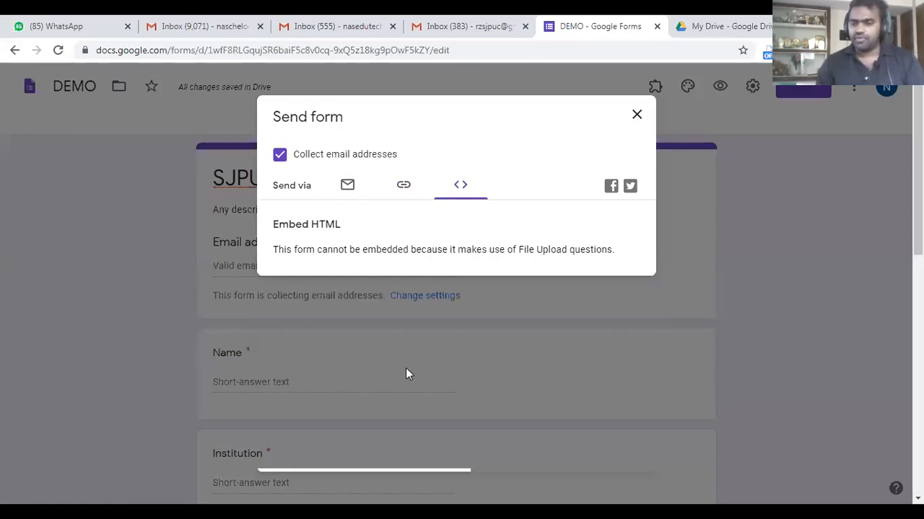
click(346, 185)
click(448, 191)
Step: Copy the shortened form link and close the sending options
click(401, 185)
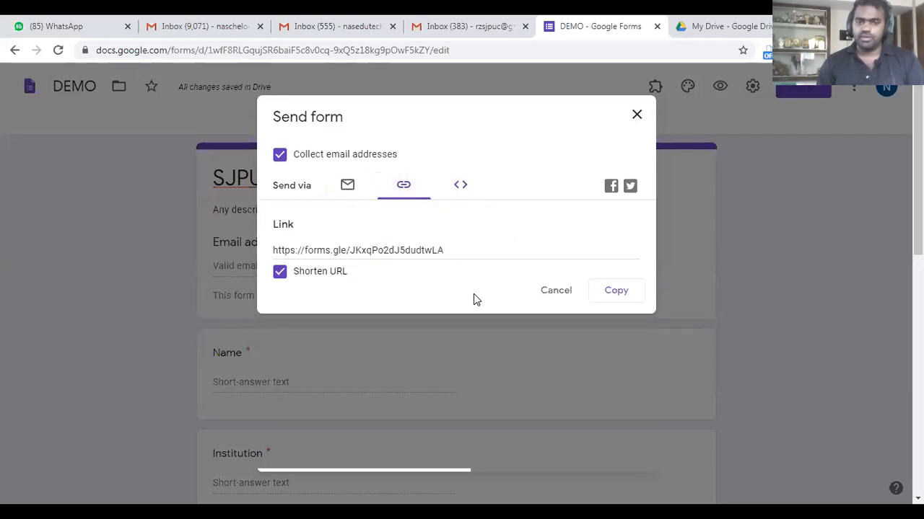
click(615, 290)
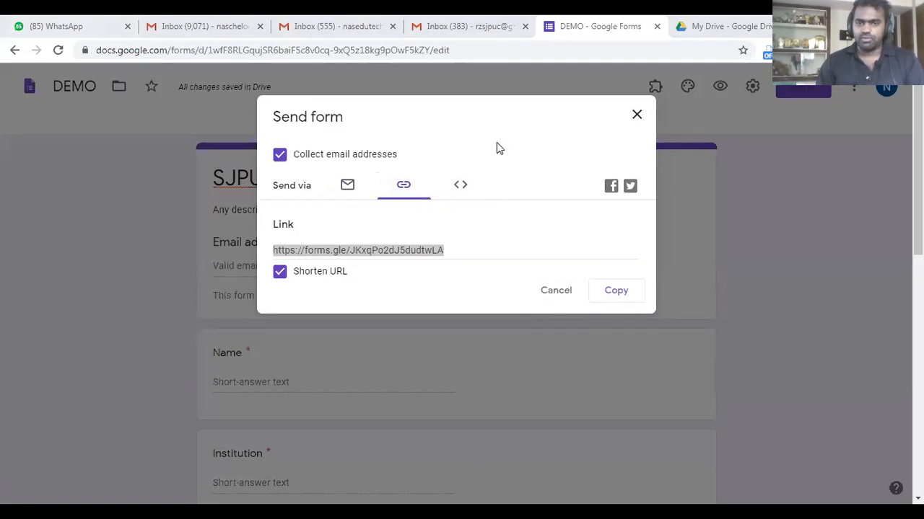
click(638, 117)
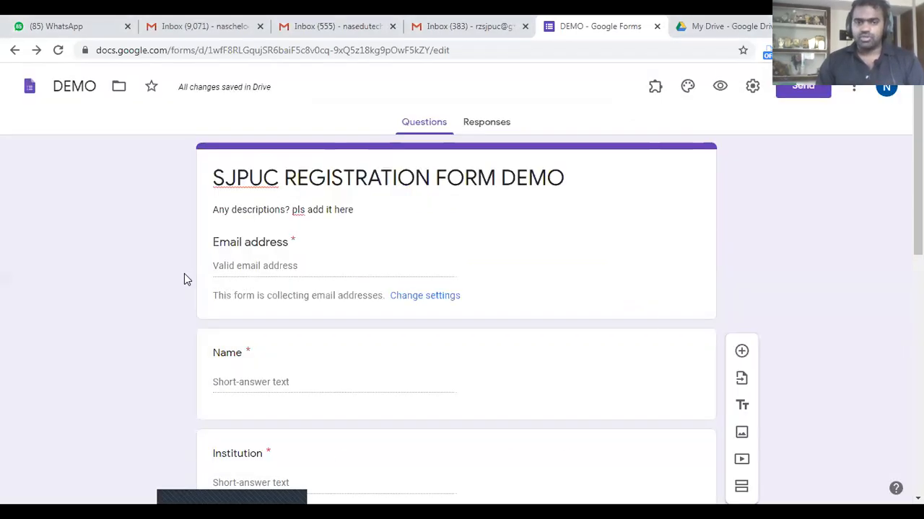
Step: Look over the CV upload question and check the form's unshortened sharing link, leaving the sending options without changes
scroll(429, 279, down, 10)
scroll(429, 280, down, 2)
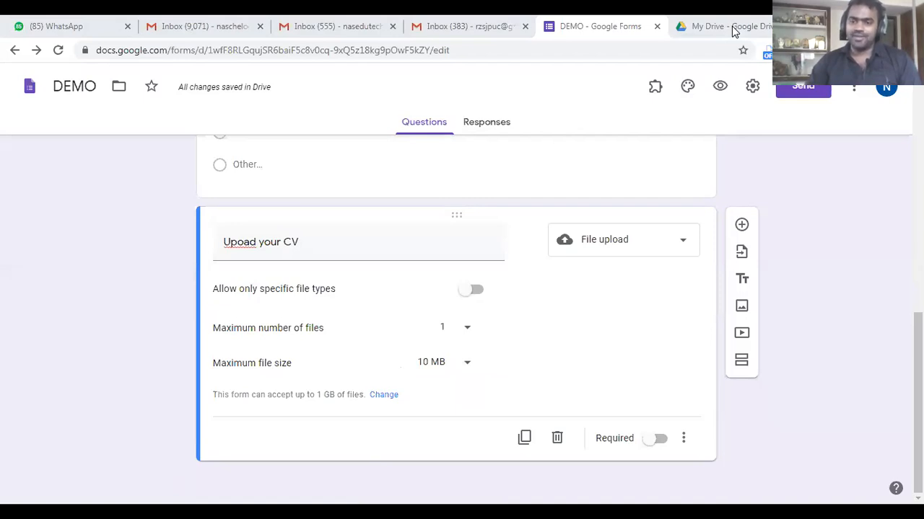
click(793, 88)
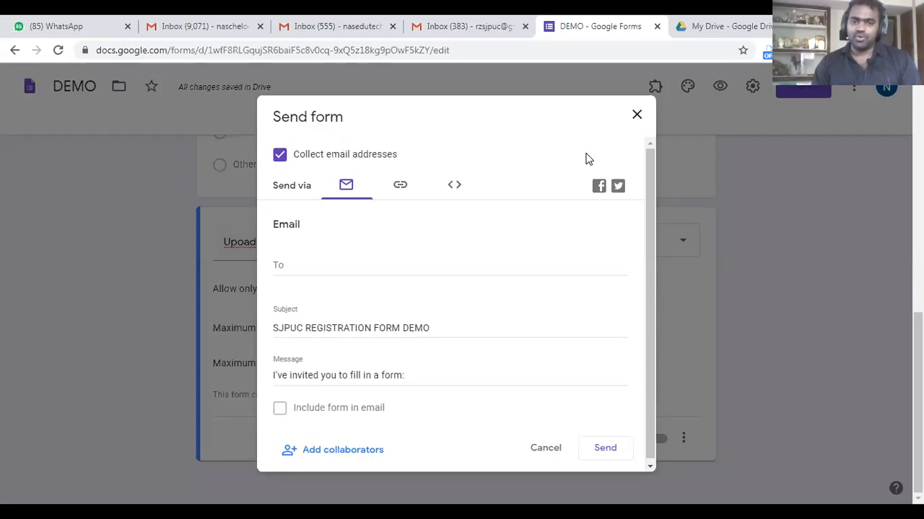
click(401, 189)
click(404, 250)
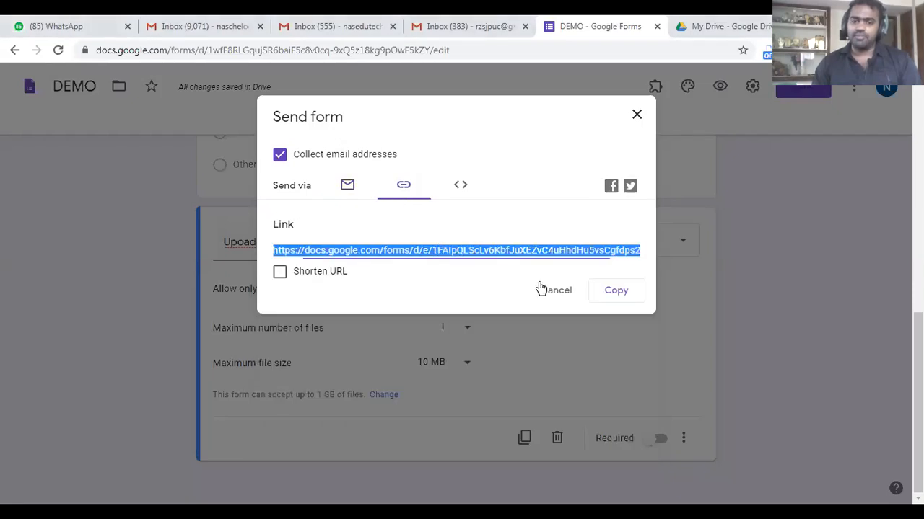
click(557, 292)
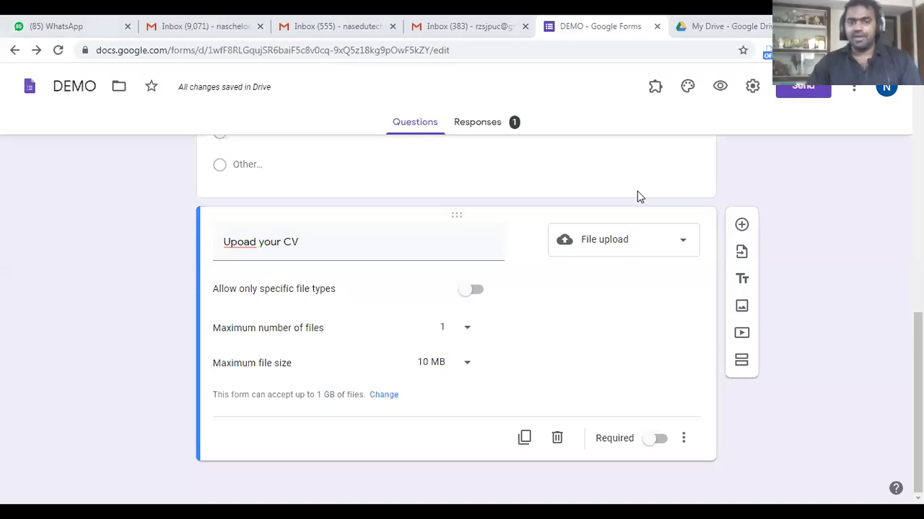
Step: Switch to WhatsApp and send the shortened form link to the "FDP St.Joseph's PUC 9- 11" group
mouse_move(526, 242)
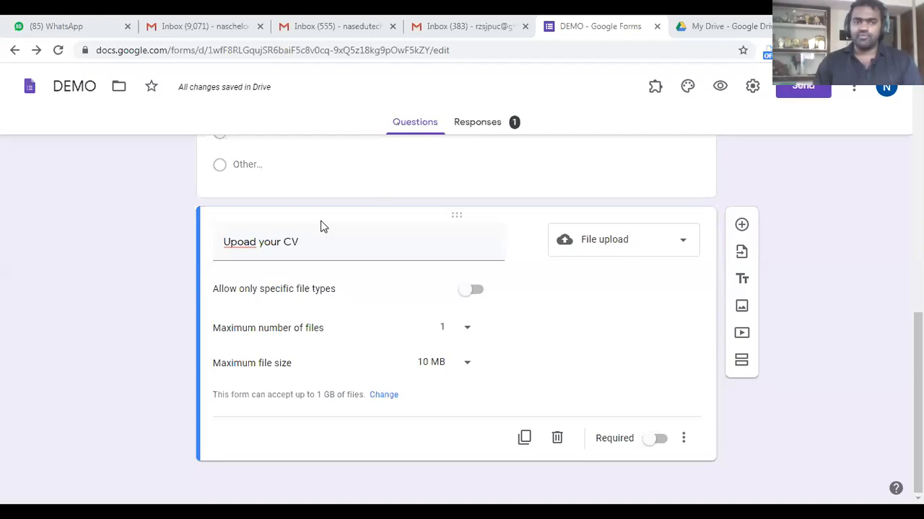
click(56, 21)
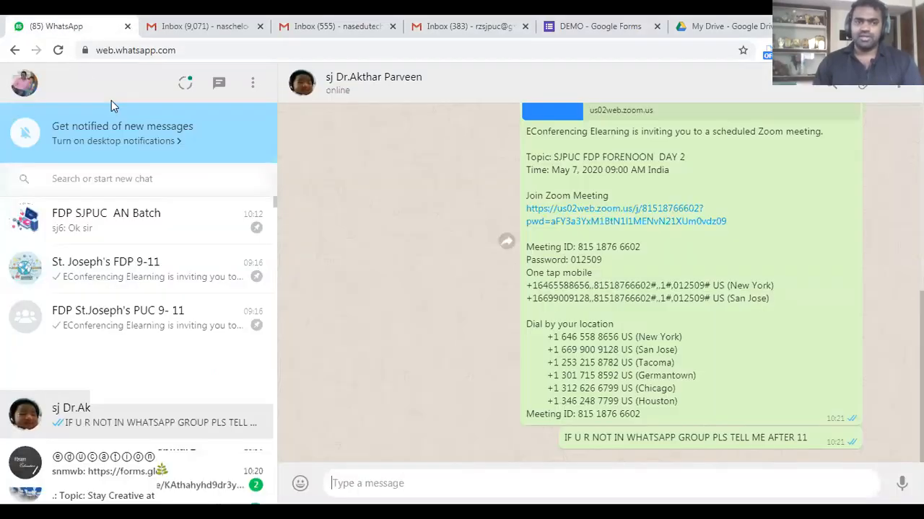
click(137, 232)
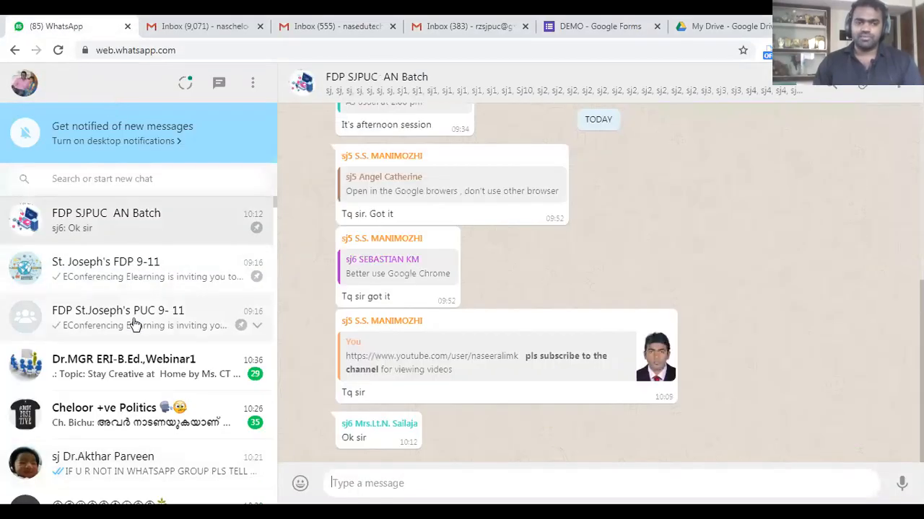
click(132, 322)
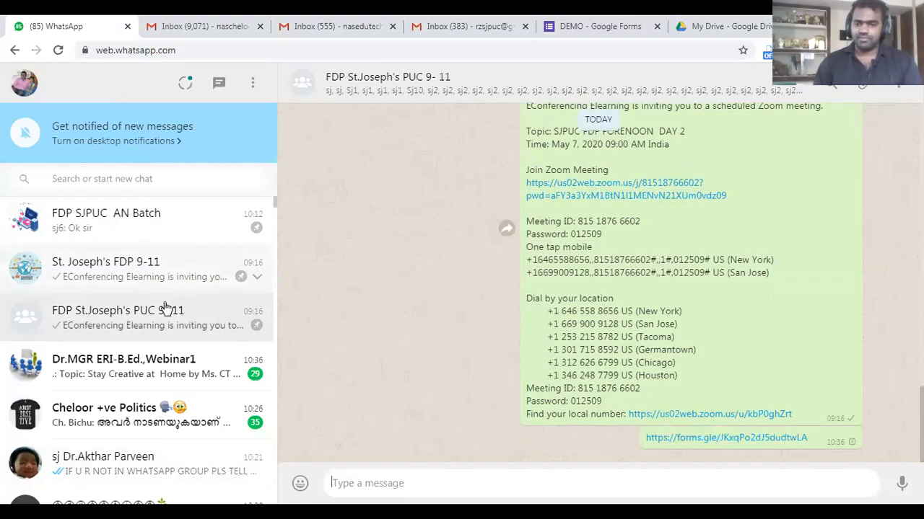
Step: Send the shortened form link to the "St. Joseph's FDP 9-11" group and return to the DEMO form in Google Forms
click(105, 279)
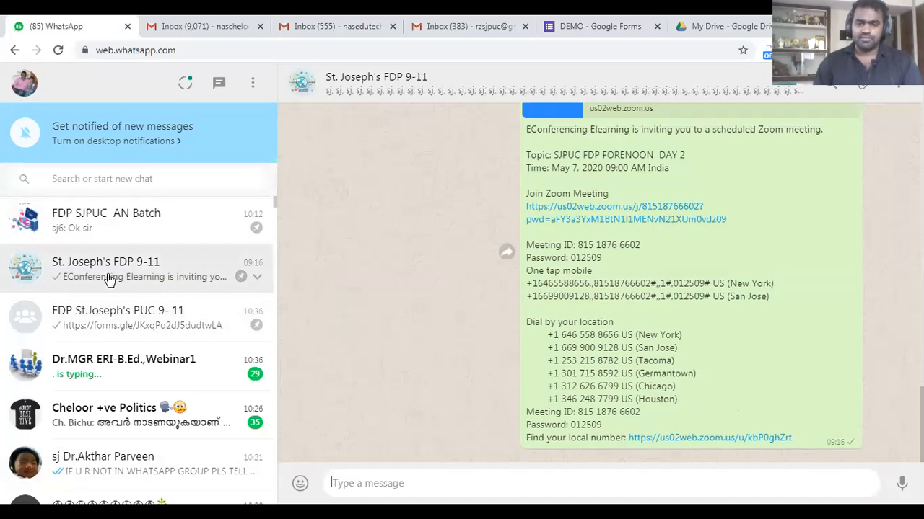
key(ctrl+v)
key(Return)
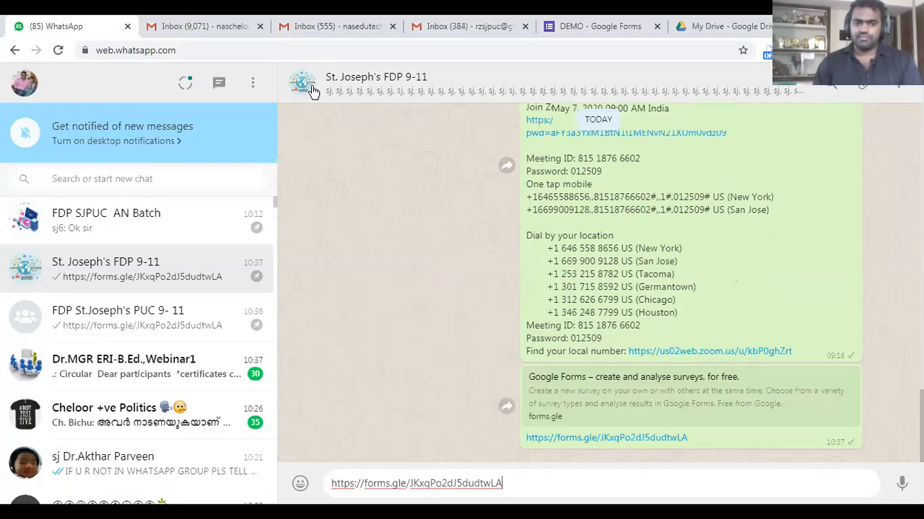
click(610, 21)
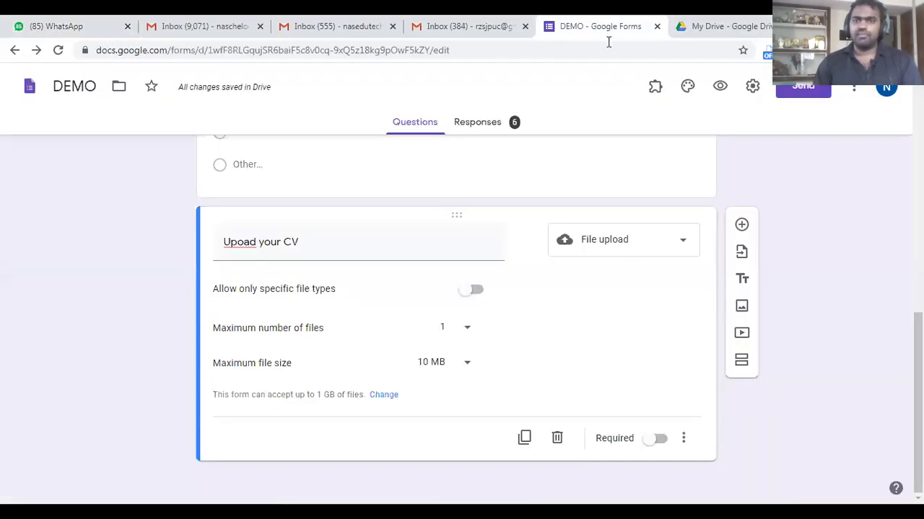
Step: Open the form's collected responses and look over the list of respondents' e-mail addresses
click(509, 124)
click(415, 125)
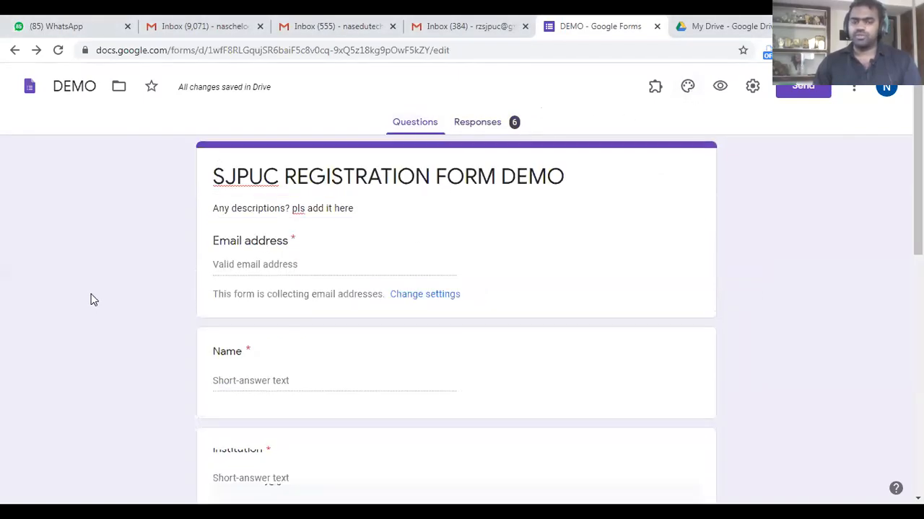
scroll(109, 298, up, 9)
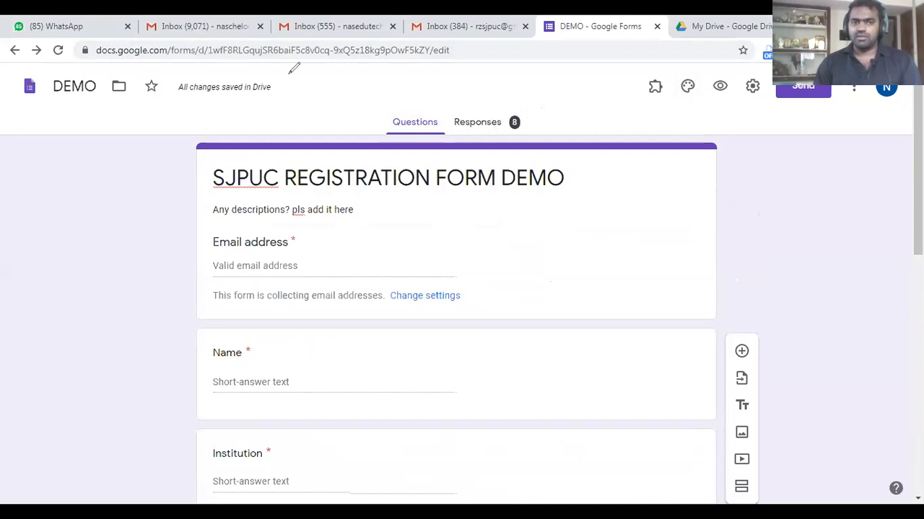
mouse_move(458, 113)
mouse_down()
mouse_move(497, 140)
mouse_move(539, 144)
mouse_up()
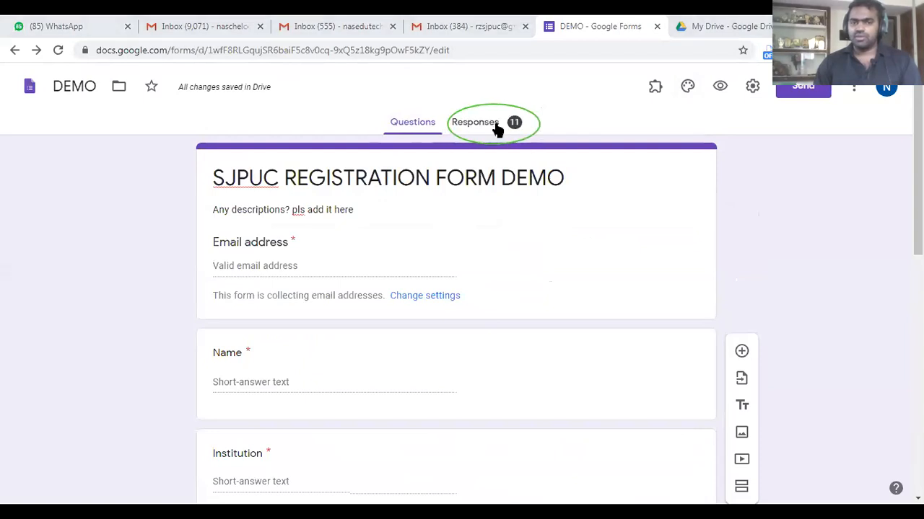
click(497, 130)
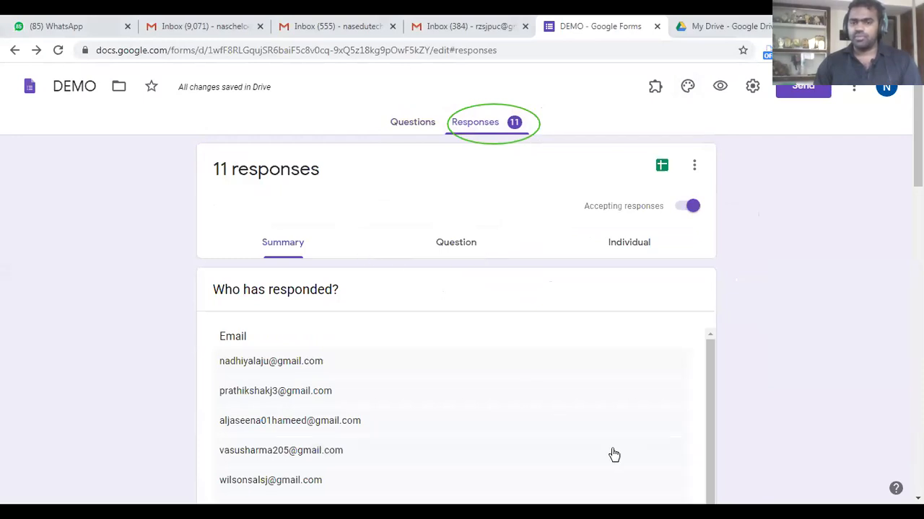
scroll(216, 258, down, 3)
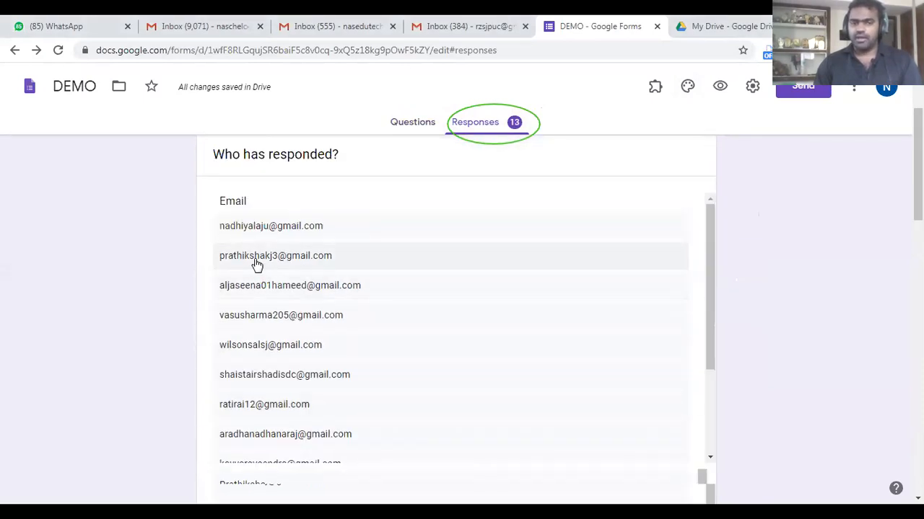
scroll(256, 265, up, 3)
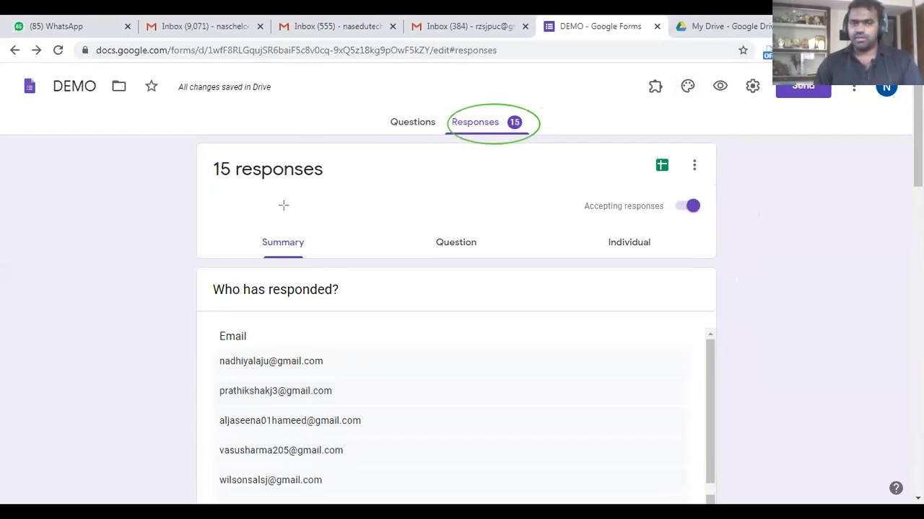
Step: Review the response summary for the Name, Institution, Highest Degree and CV upload questions
drag(241, 228, 332, 265)
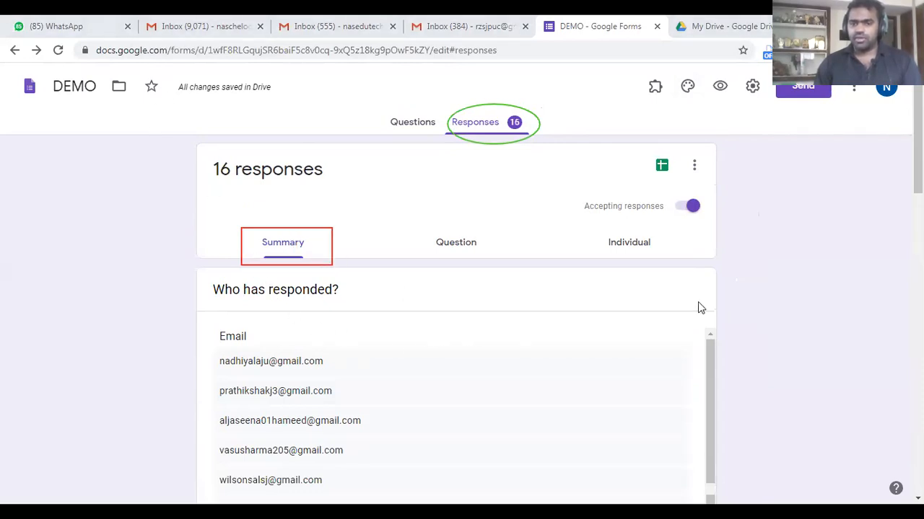
scroll(456, 303, down, 5)
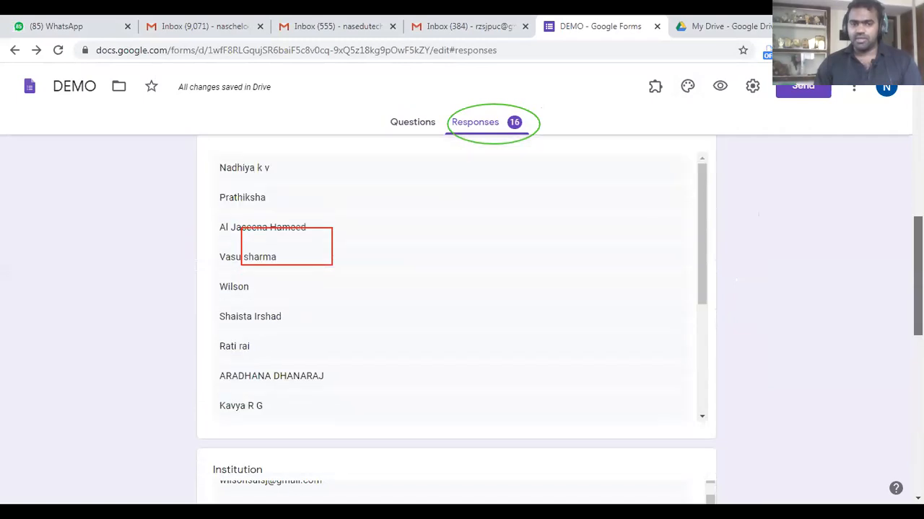
scroll(456, 304, down, 5)
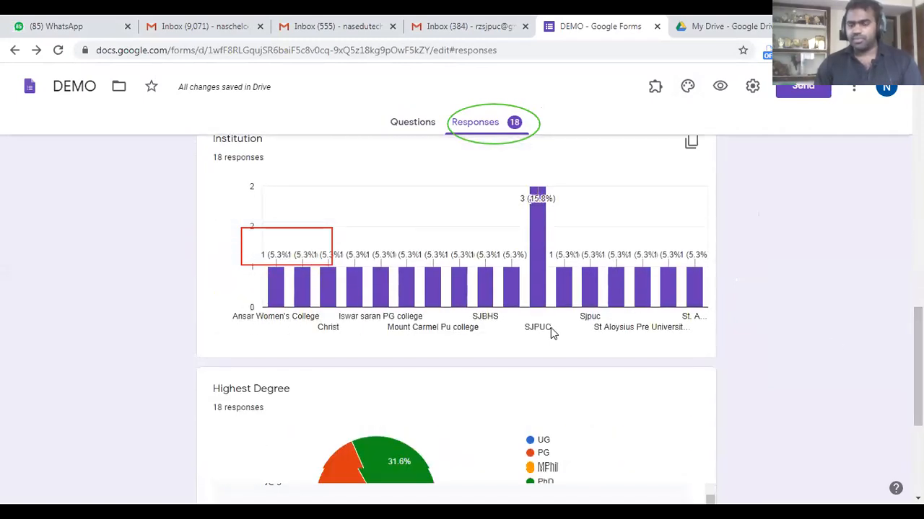
mouse_move(544, 251)
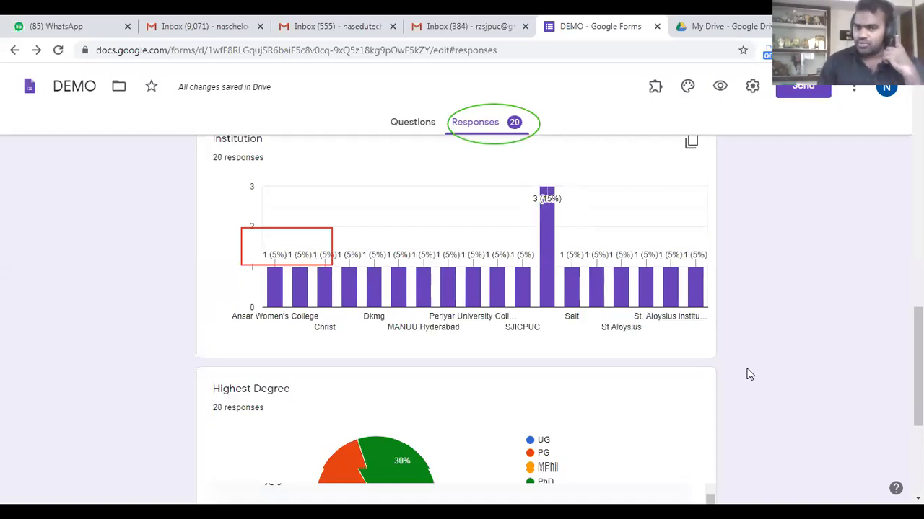
drag(917, 375, 918, 442)
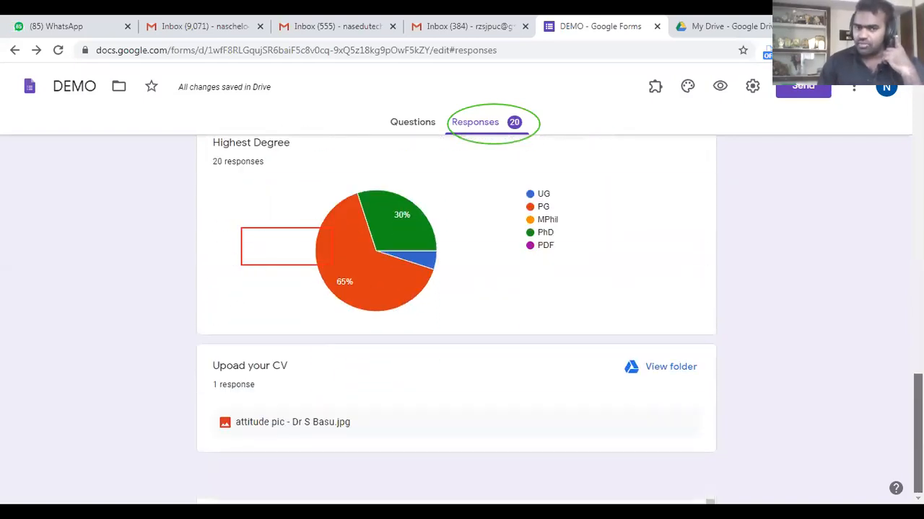
mouse_move(367, 285)
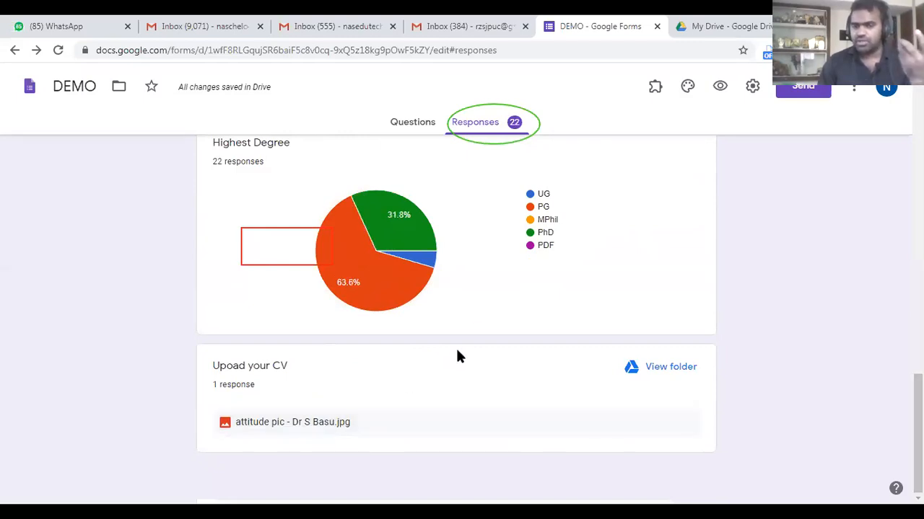
Step: View the responses question by question, checking the answers to Name and Highest Degree
scroll(461, 281, up, 13)
scroll(464, 272, up, 2)
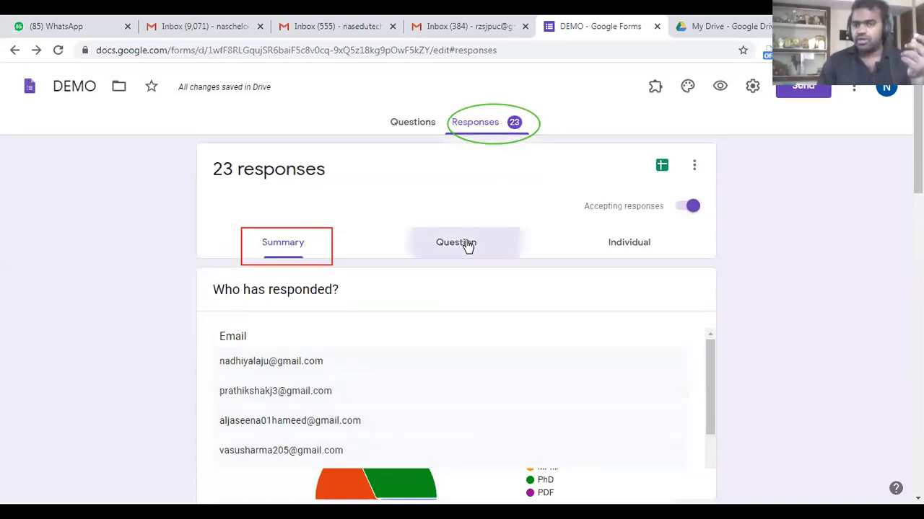
click(467, 244)
click(256, 287)
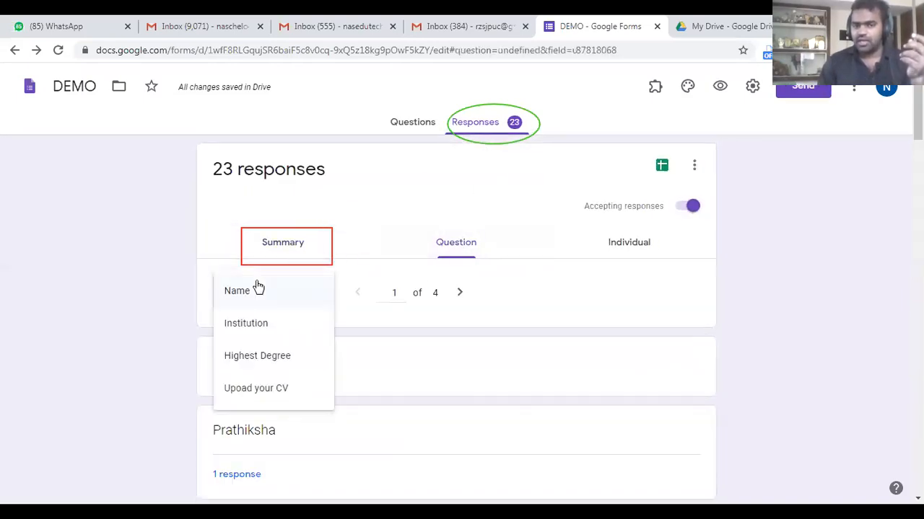
click(258, 287)
scroll(196, 336, down, 15)
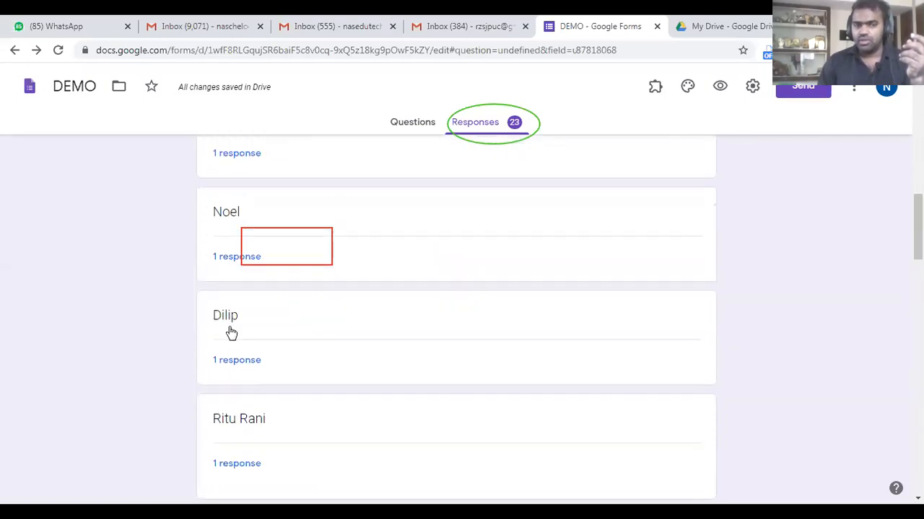
scroll(228, 310, up, 15)
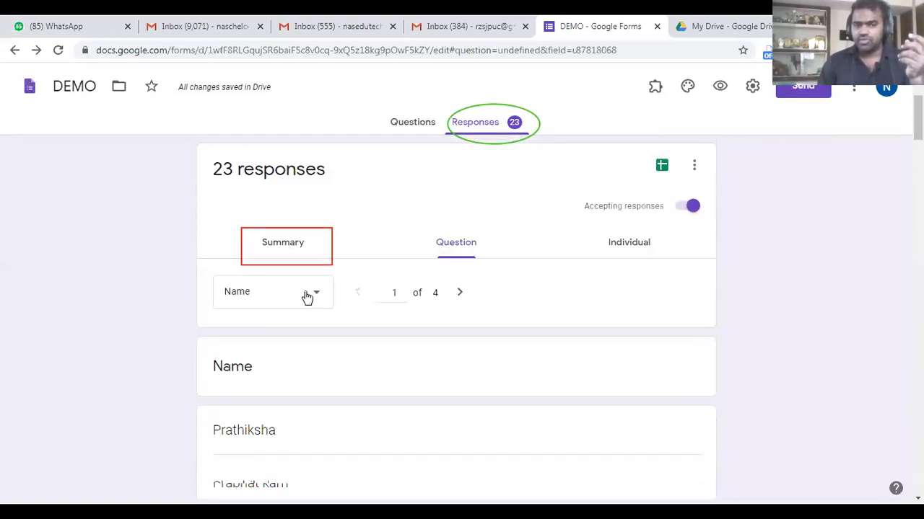
click(305, 296)
click(286, 356)
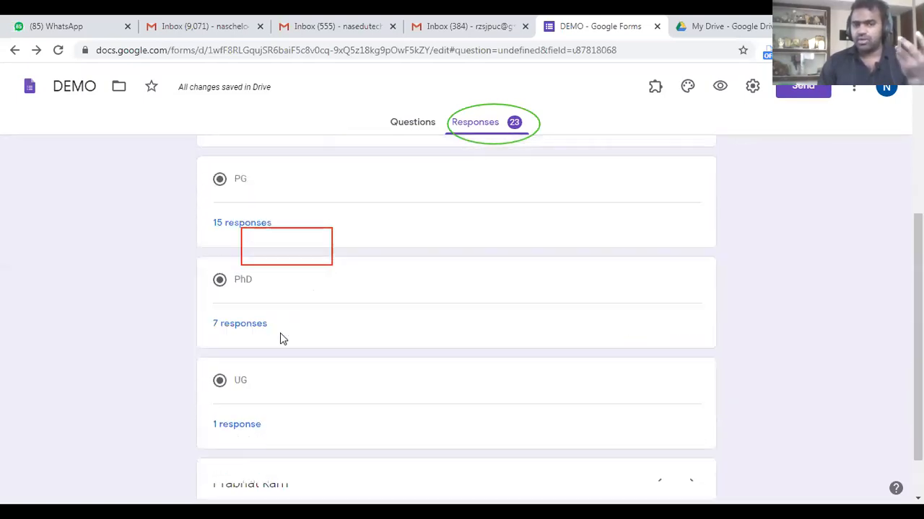
Step: Switch to the individual responses and read through the second respondent's complete submission
click(625, 254)
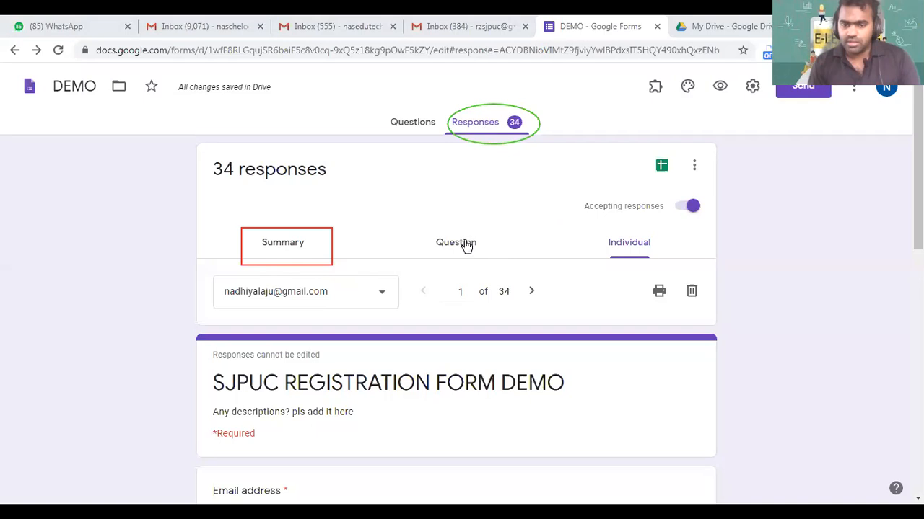
click(275, 298)
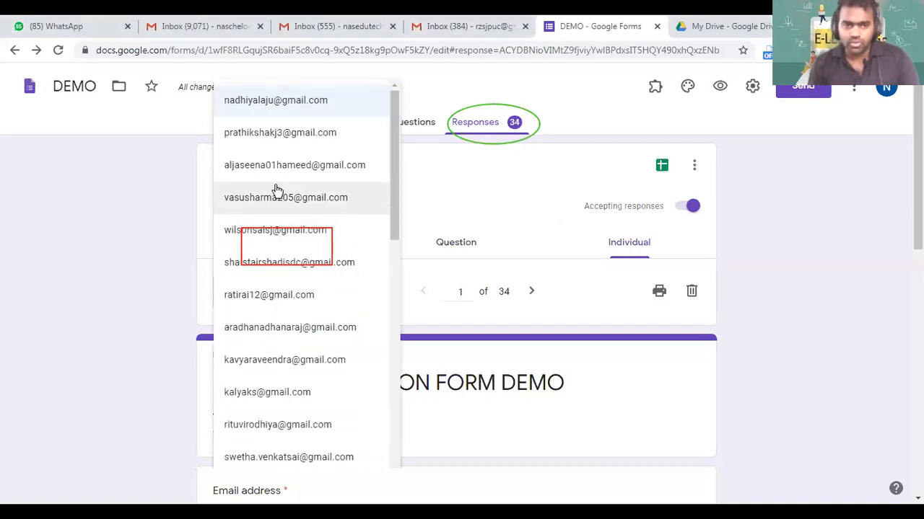
click(278, 138)
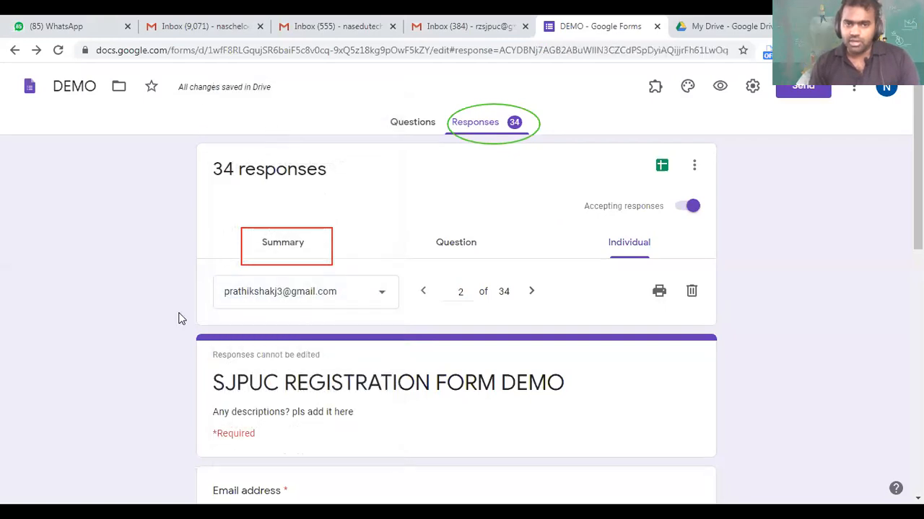
scroll(161, 334, down, 10)
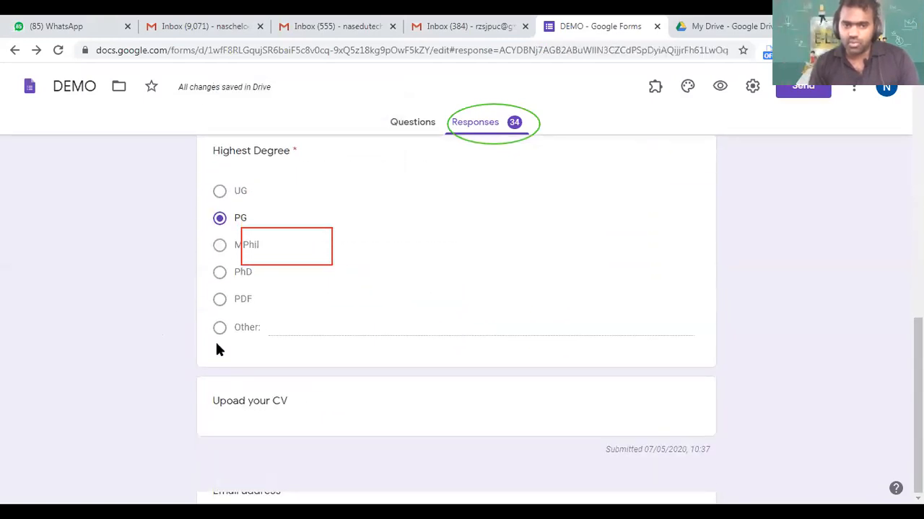
scroll(538, 304, up, 8)
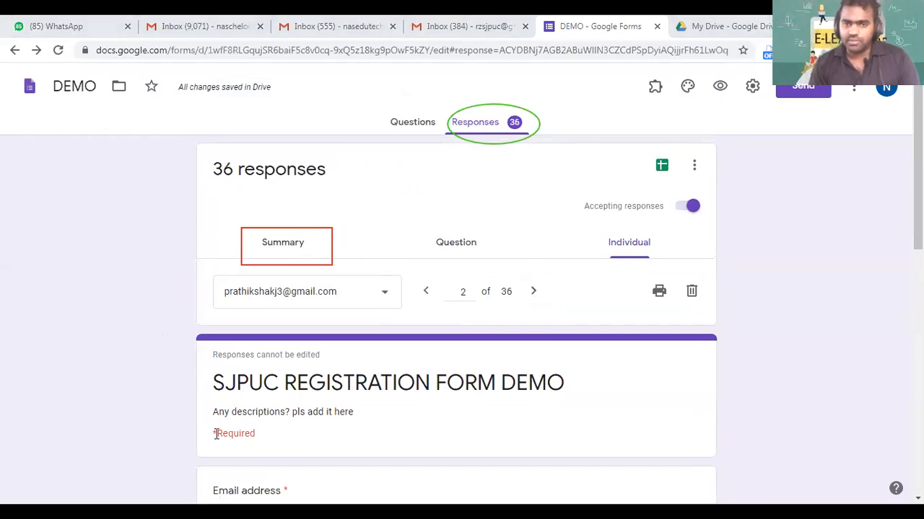
key(ctrl+z)
key(ctrl+z)
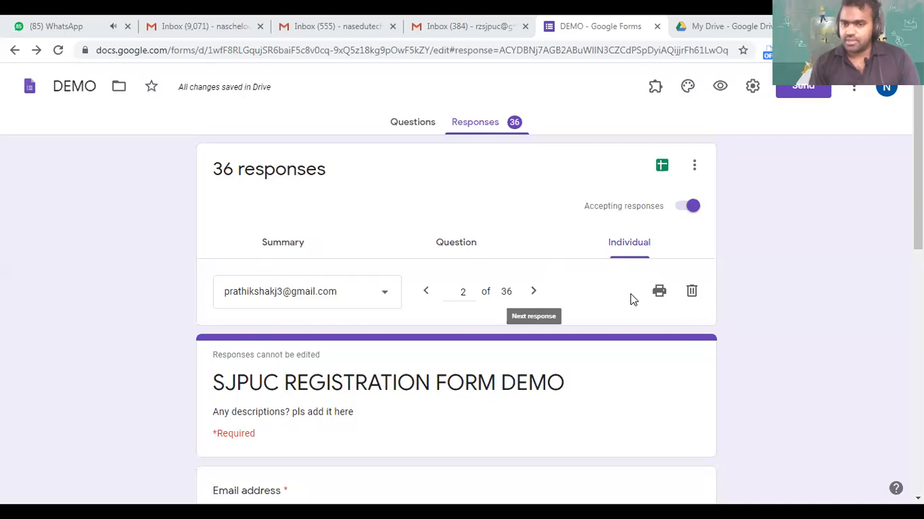
Step: Preview the second respondent's submission for printing, check its pages and cancel the print
click(660, 292)
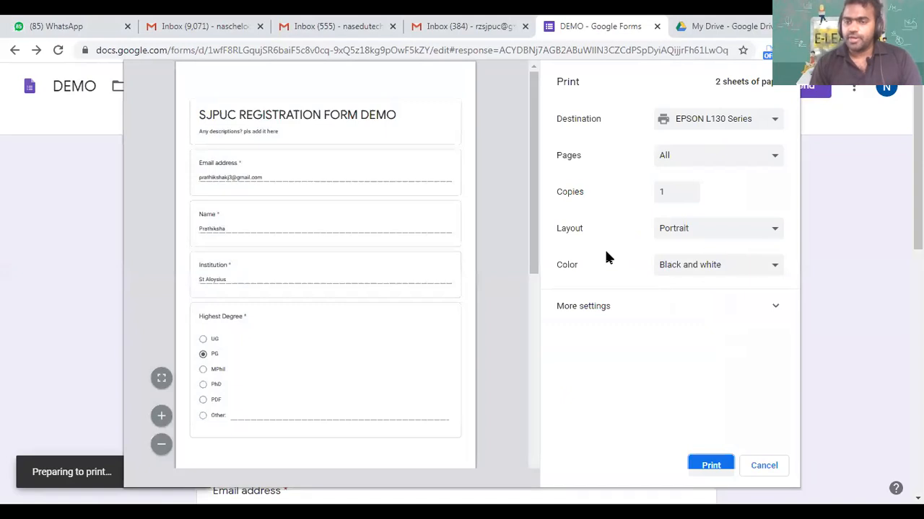
scroll(241, 310, down, 6)
scroll(248, 327, up, 6)
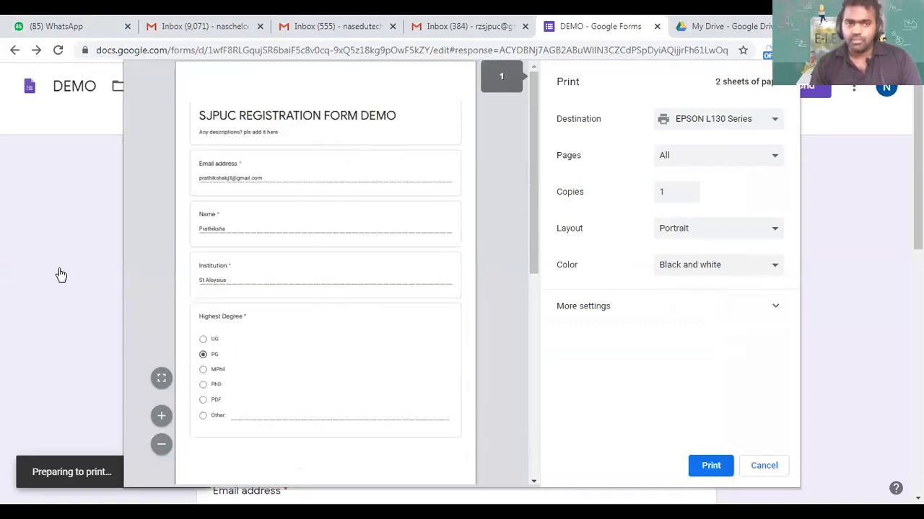
click(775, 469)
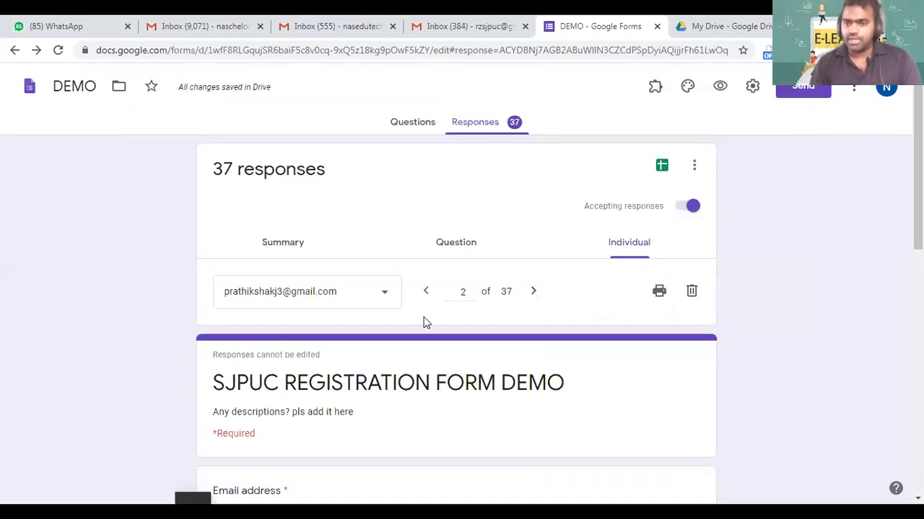
Step: Create a new spreadsheet "DEMO (Responses)" as the response destination, look through its rows and close it
click(661, 167)
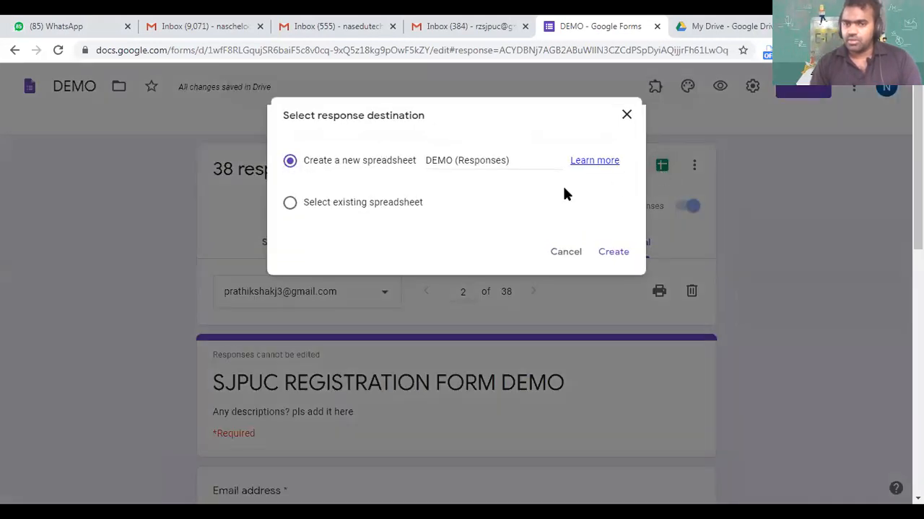
click(610, 254)
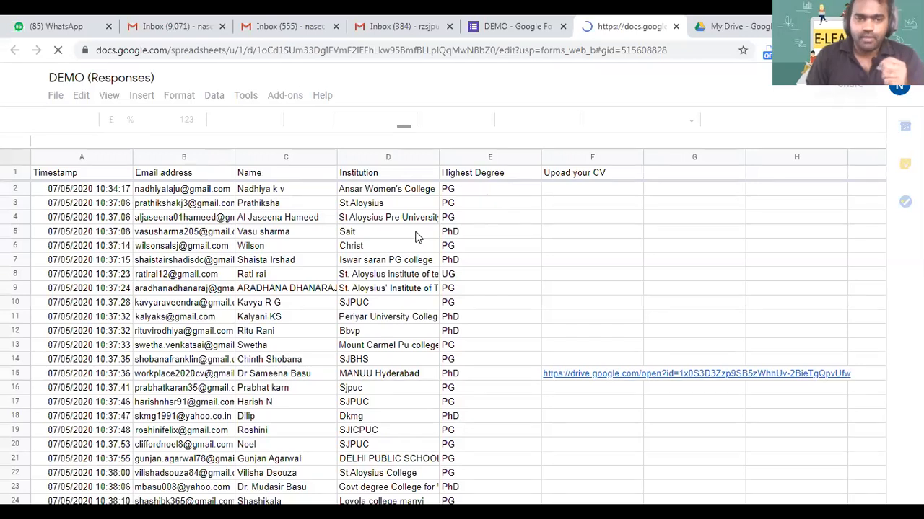
scroll(186, 351, down, 6)
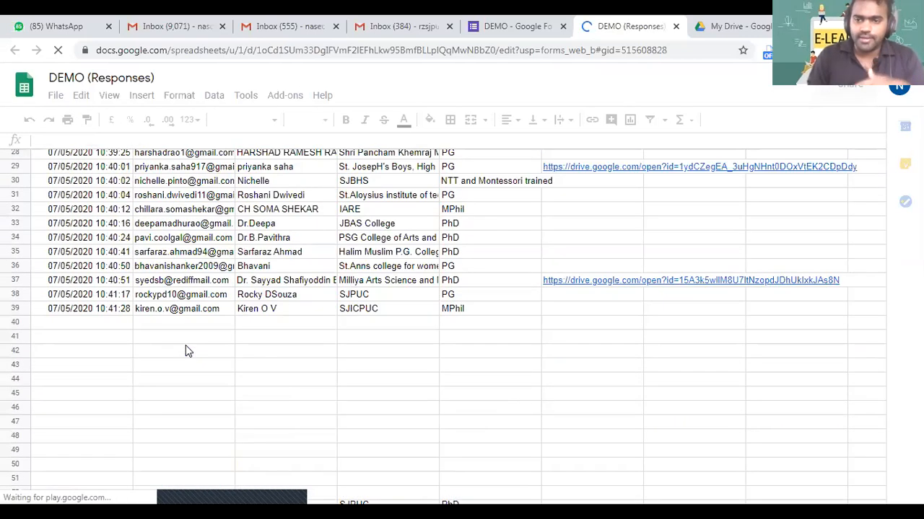
scroll(196, 339, up, 1)
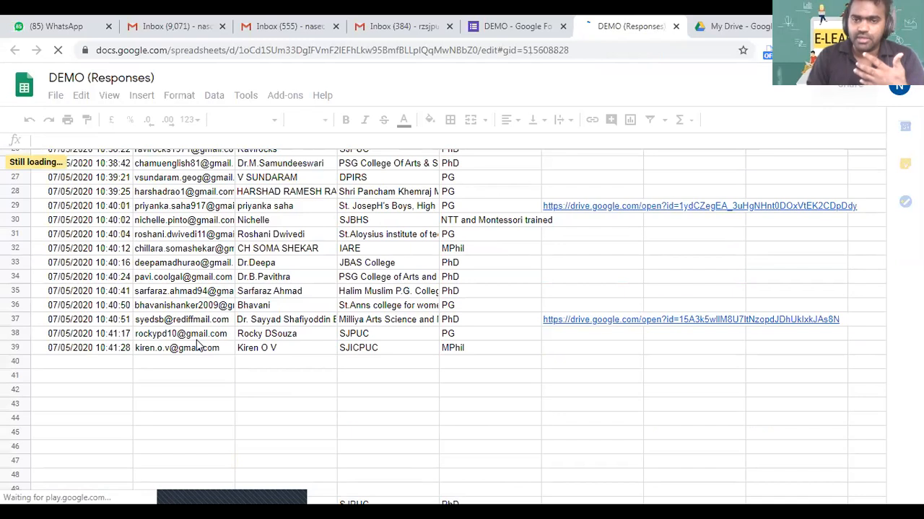
scroll(195, 336, up, 9)
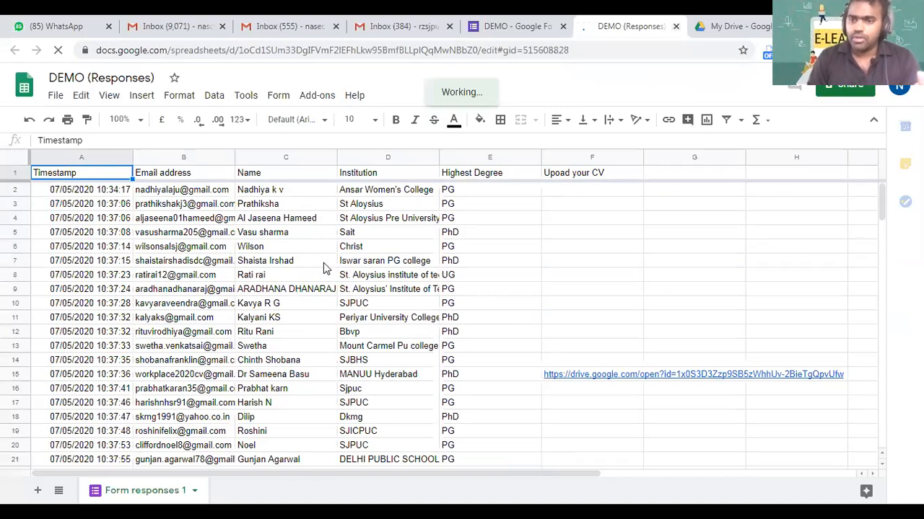
click(676, 26)
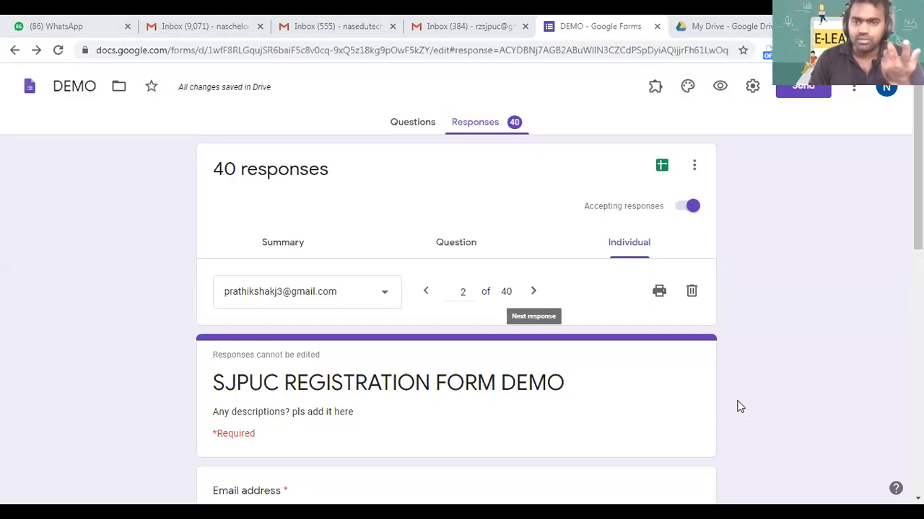
Step: Reopen the form's linked response spreadsheet to view the entries and return to the form's responses
click(489, 131)
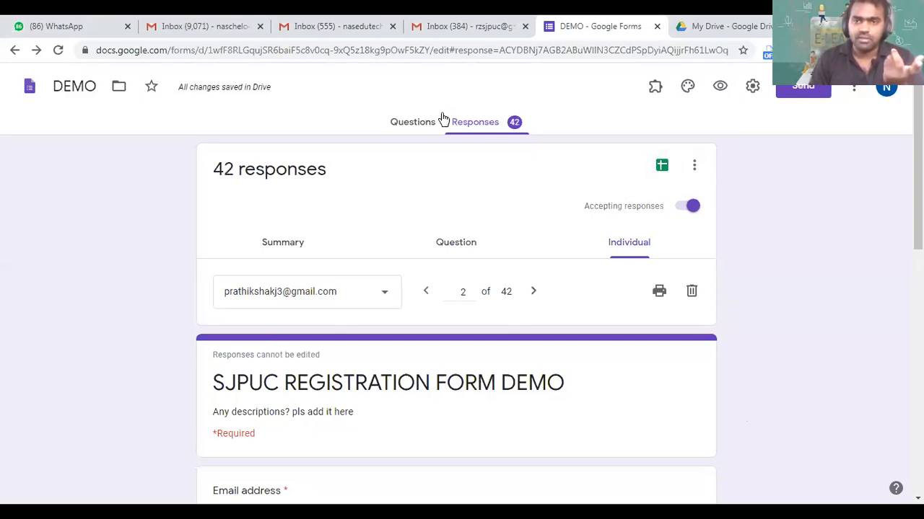
click(661, 170)
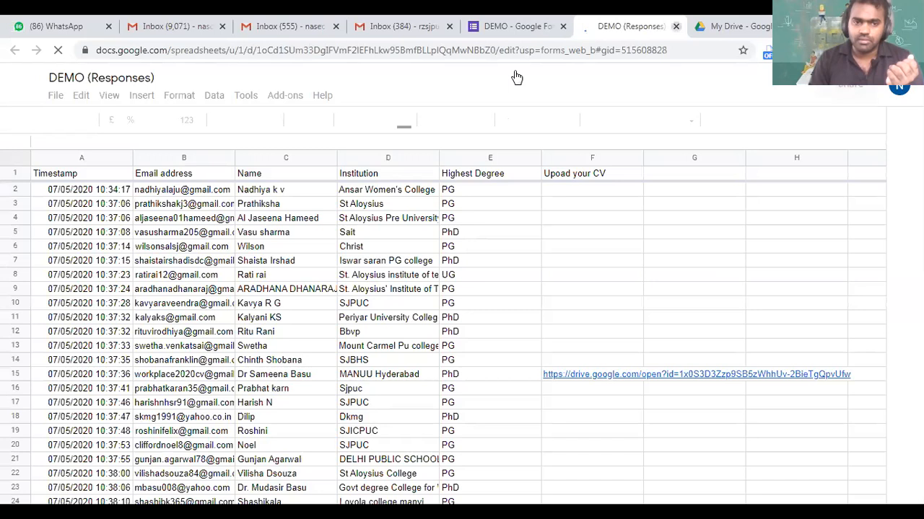
key(ctrl+w)
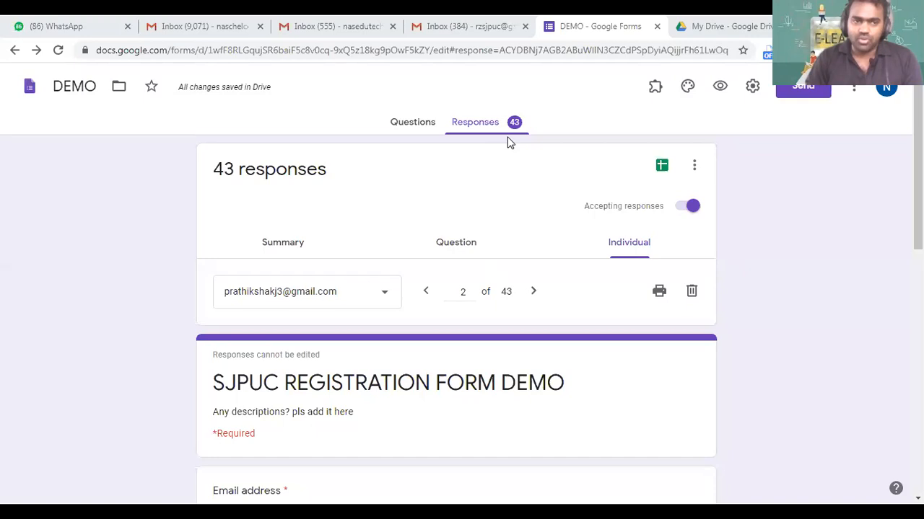
Step: Return to the list of recent forms, reopen the DEMO form and review its title and description
key(F5)
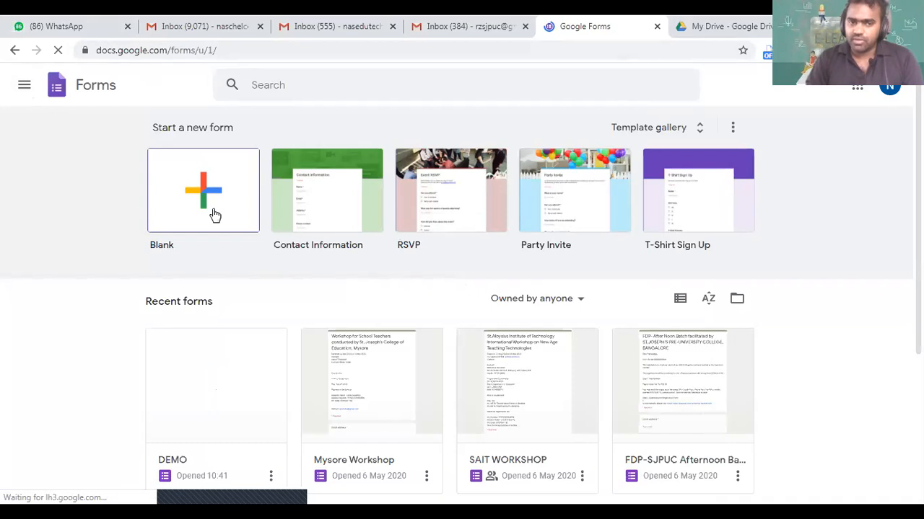
click(230, 381)
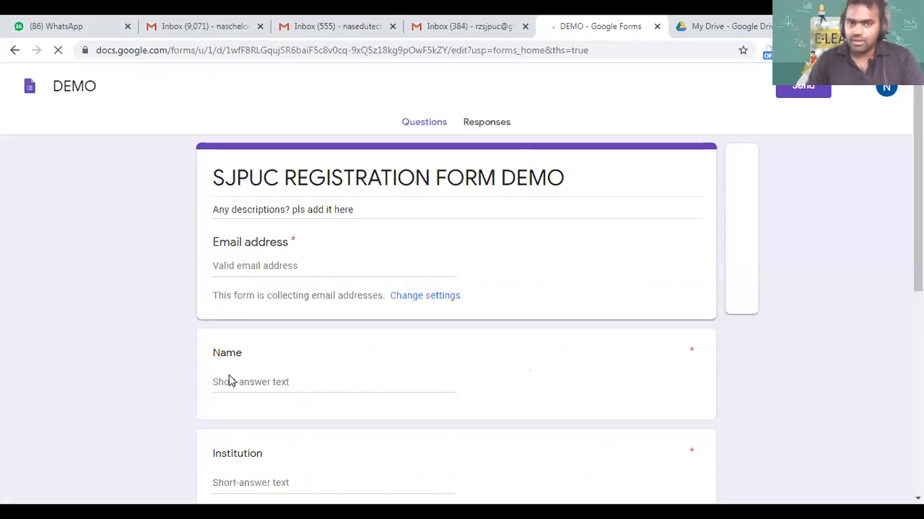
click(353, 180)
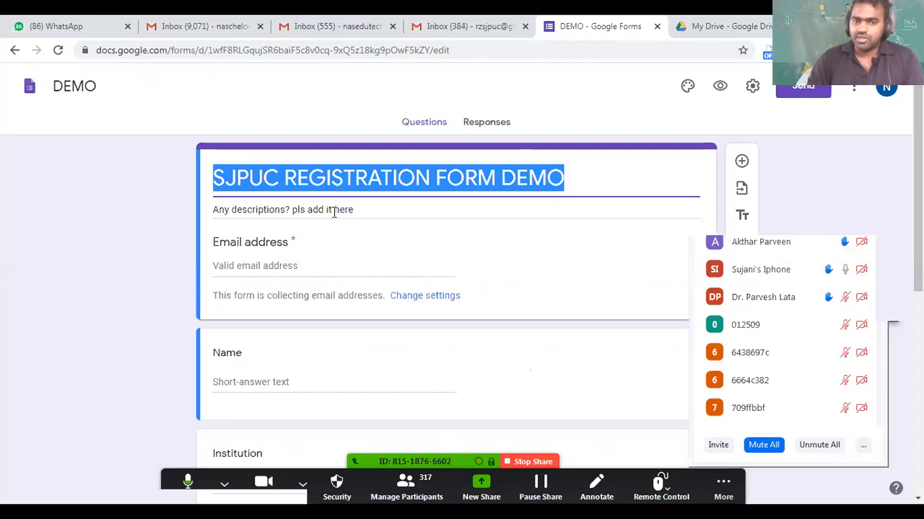
click(334, 213)
Step: Review the form's General settings for email collection and its Presentation settings, saving each as it stands
click(752, 87)
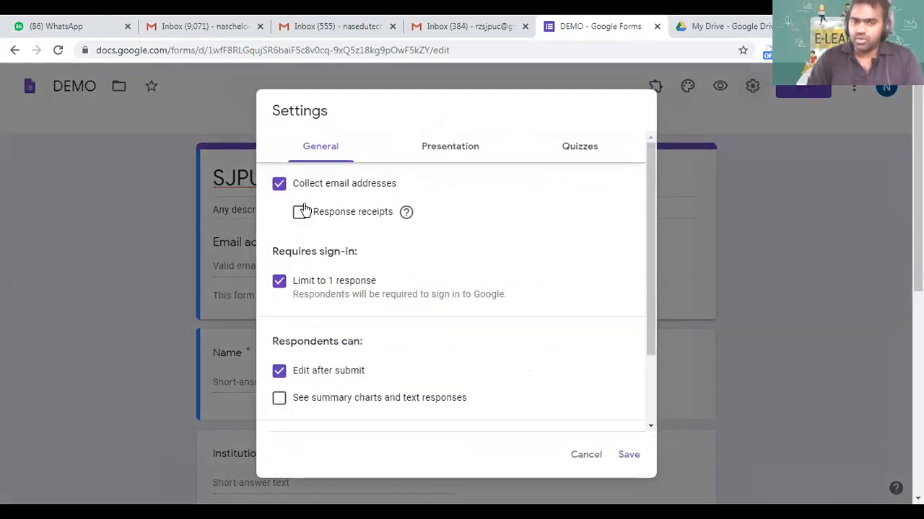
double_click(302, 187)
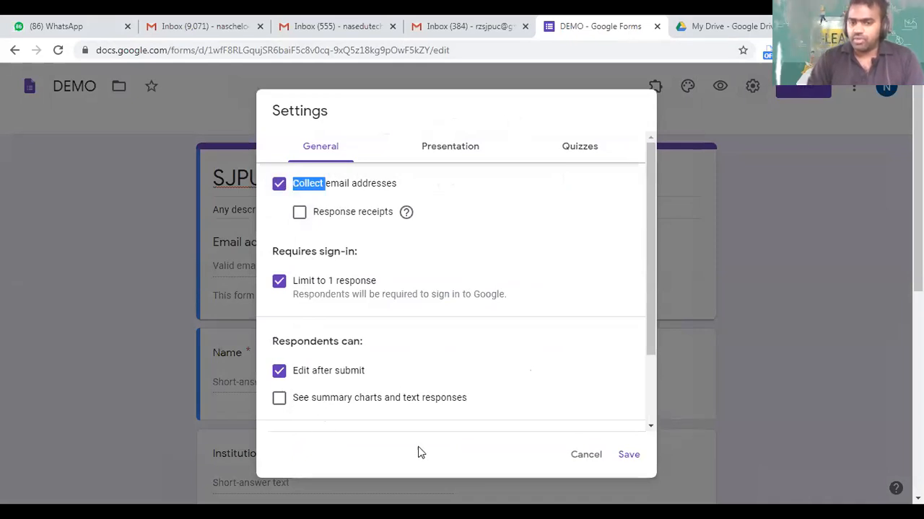
click(628, 454)
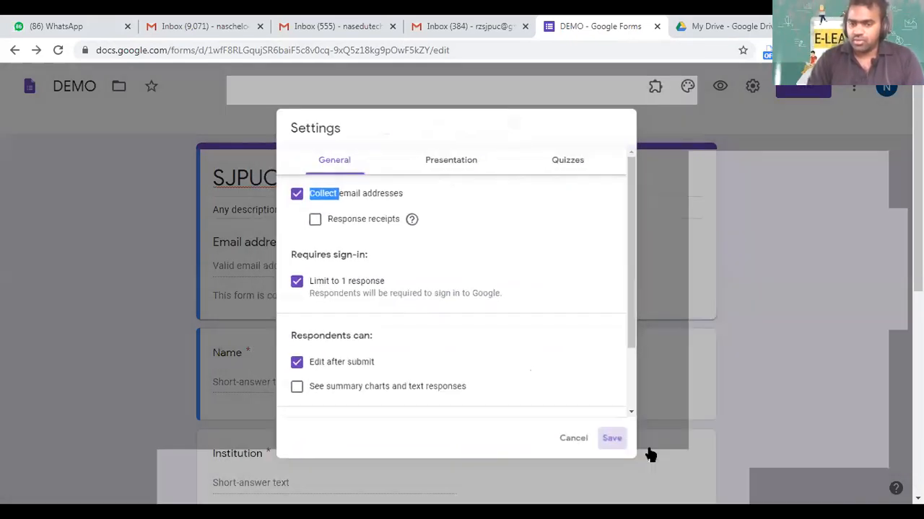
scroll(289, 318, down, 3)
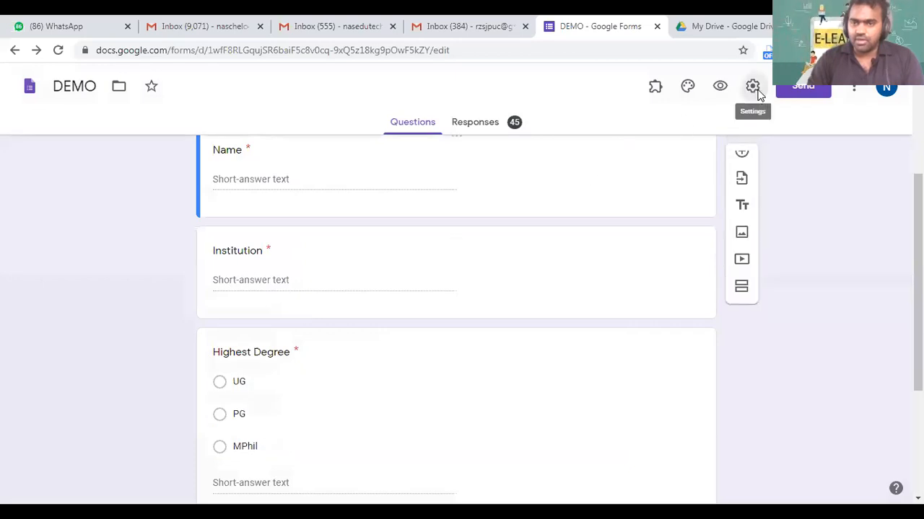
click(757, 94)
click(429, 156)
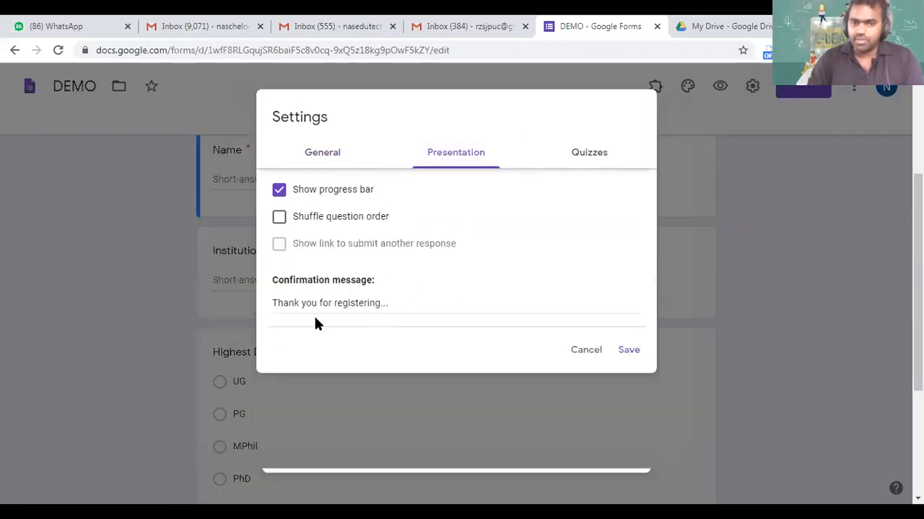
click(635, 352)
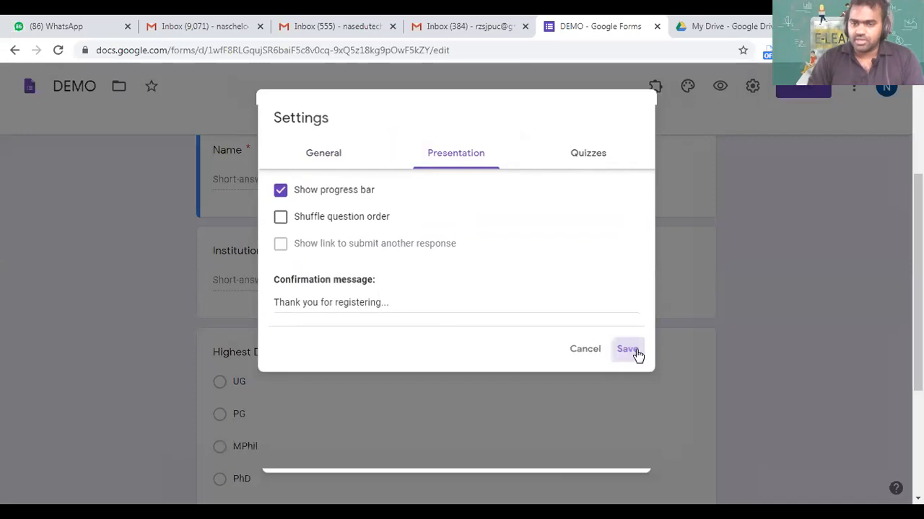
Step: Look through the form's questions from the email address and Name down to the CV upload
scroll(303, 249, up, 3)
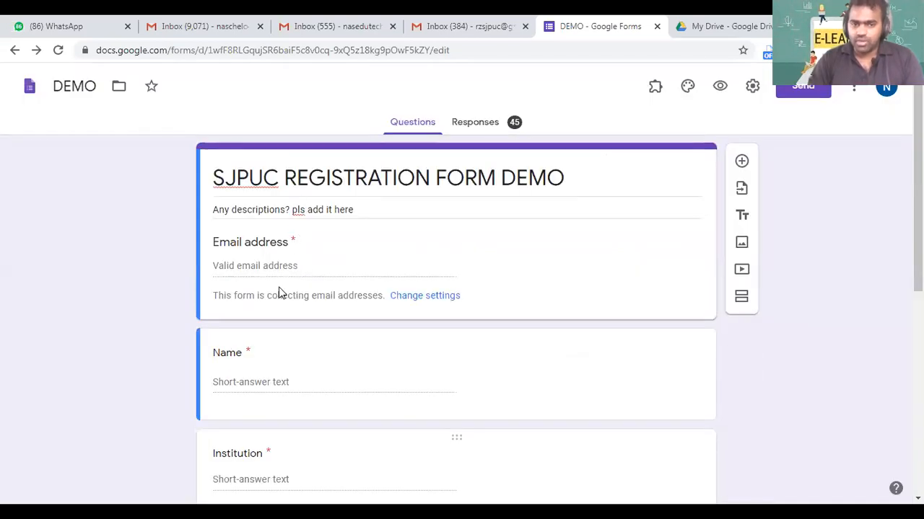
scroll(270, 325, down, 3)
click(267, 186)
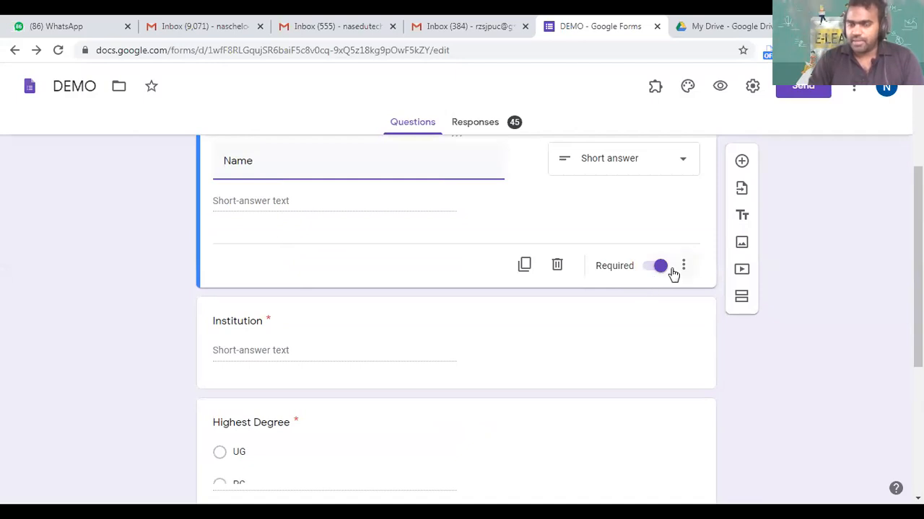
scroll(313, 249, down, 3)
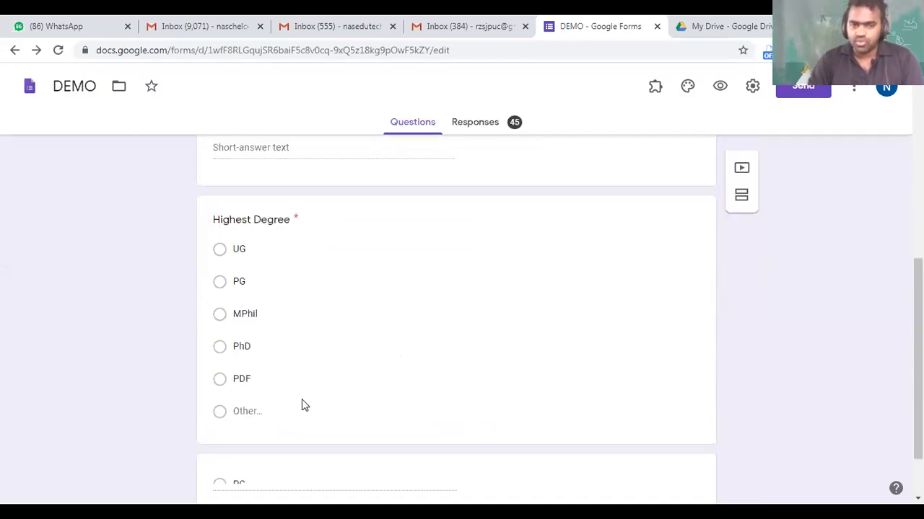
scroll(307, 393, down, 1)
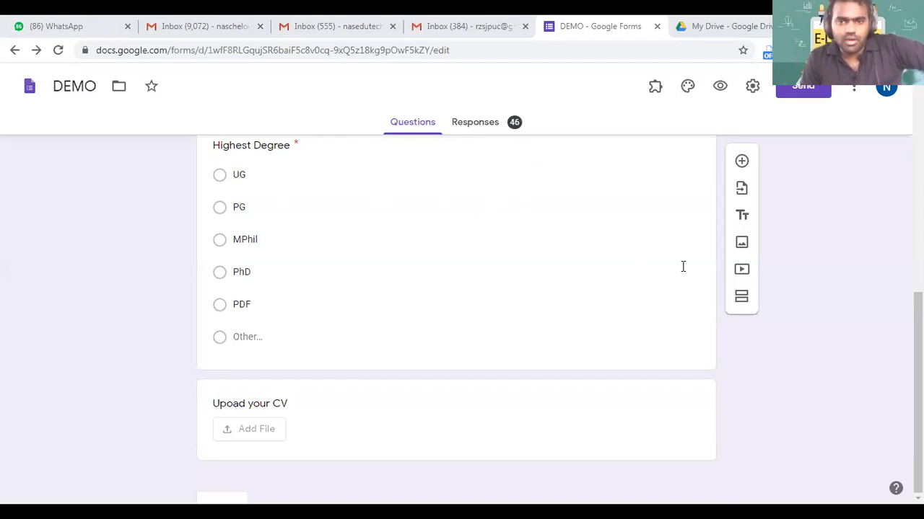
Step: Open the form's responses and stop it from accepting responses, trying the setting off, on and off again
click(507, 131)
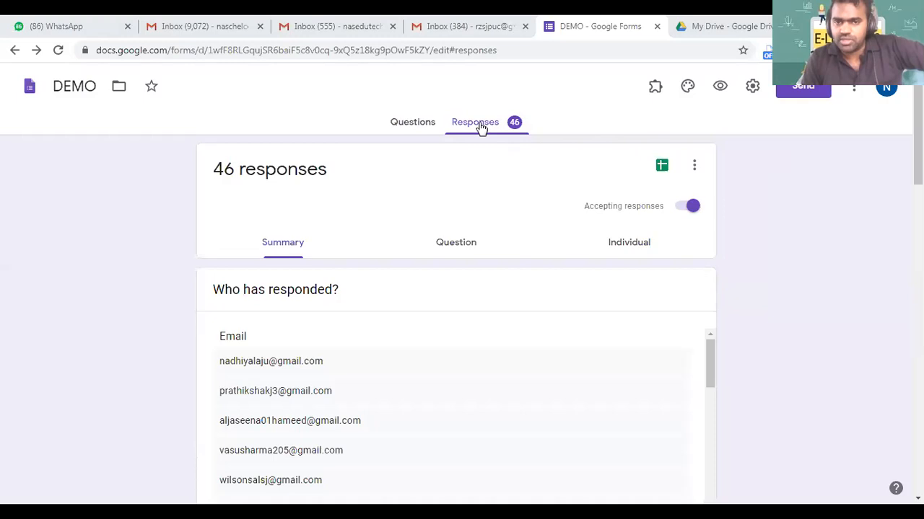
click(686, 209)
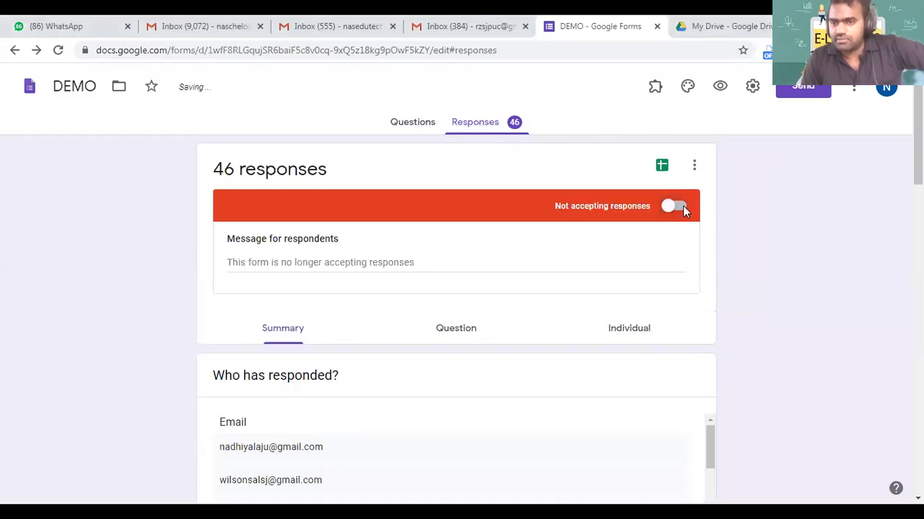
click(680, 208)
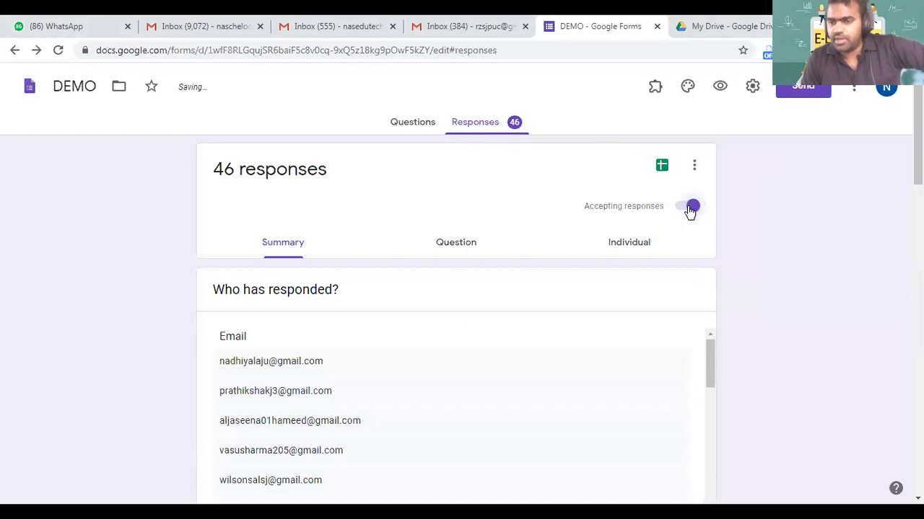
click(685, 210)
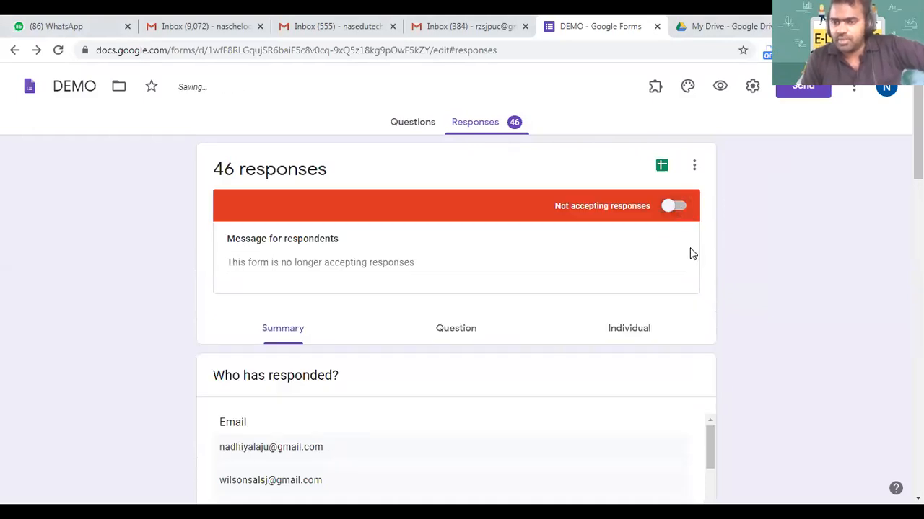
Step: Set the message for respondents to "REGISTRATION IS CLOSED" with "WE ARE SORRY" on a second line
click(421, 264)
text(REG)
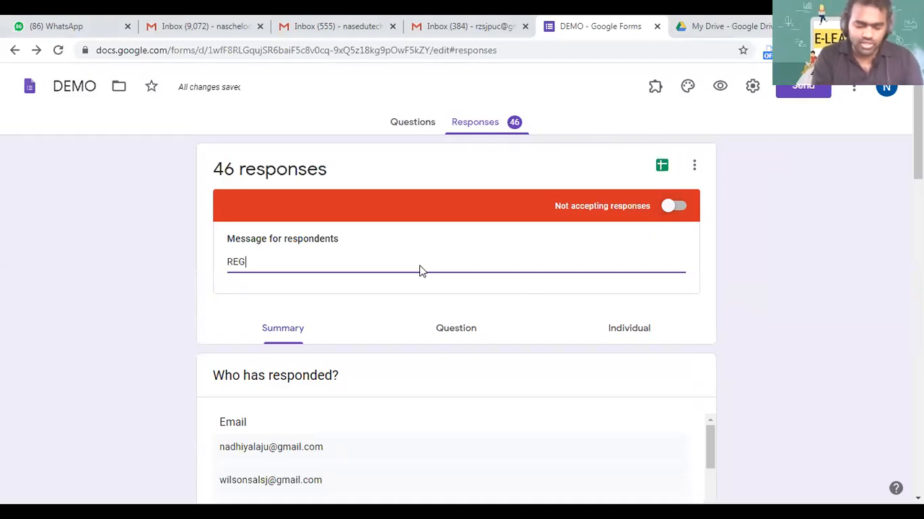
text(ISTRATION )
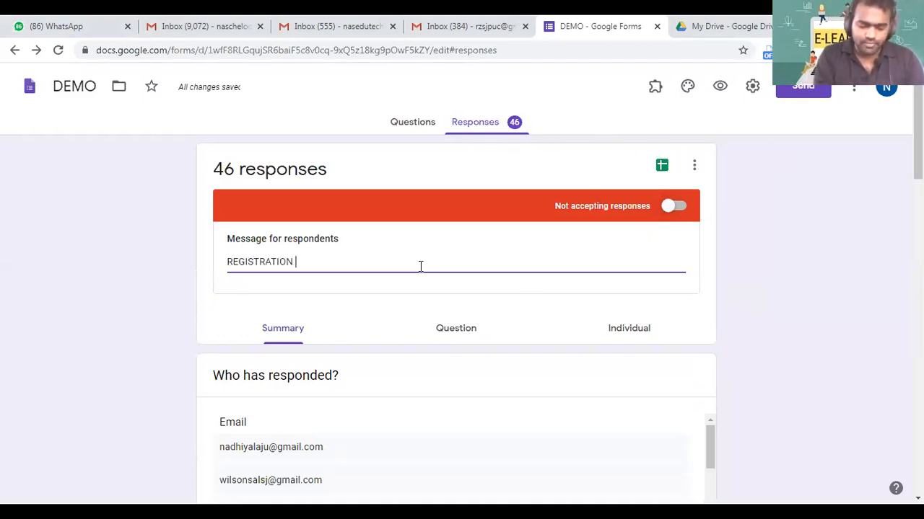
text(IS CLOSED)
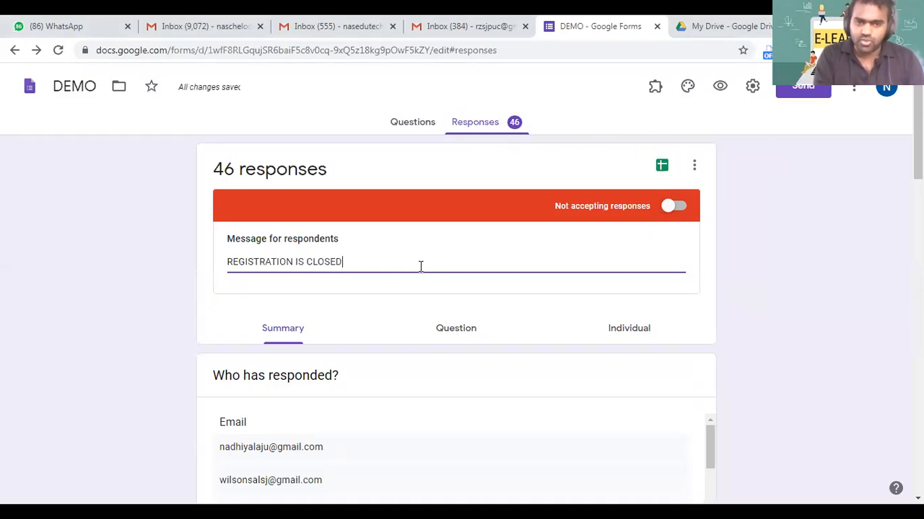
key(Return)
text(W)
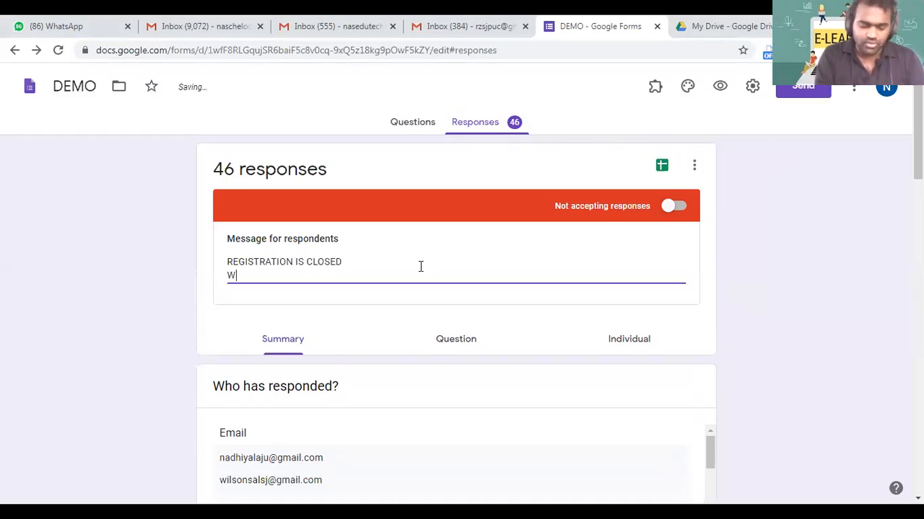
text(E ARE SORRY)
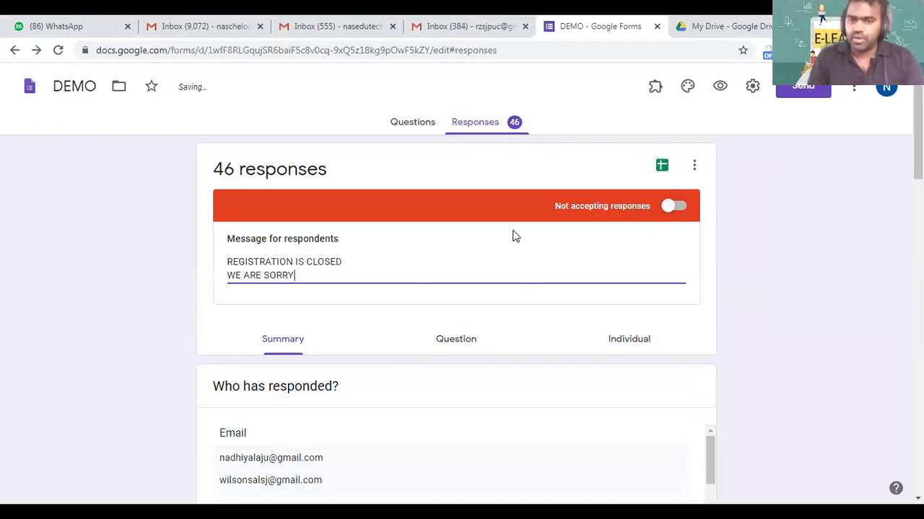
click(225, 227)
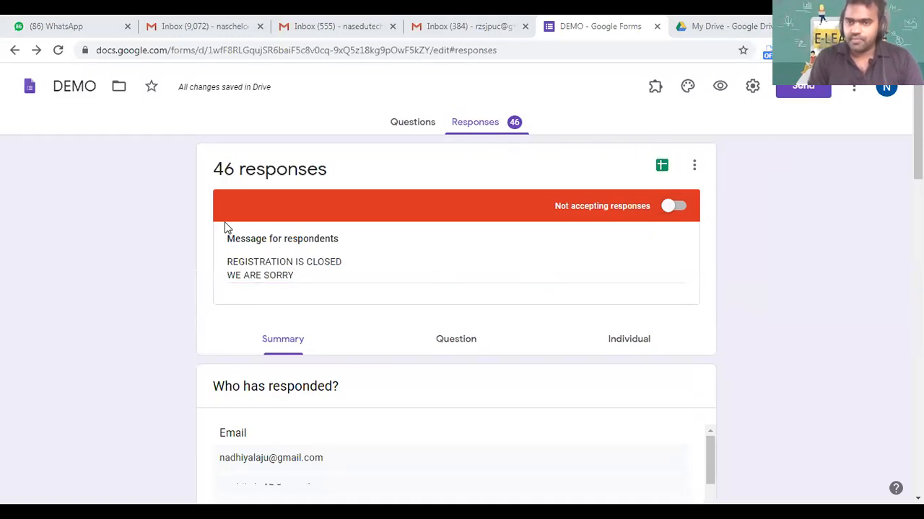